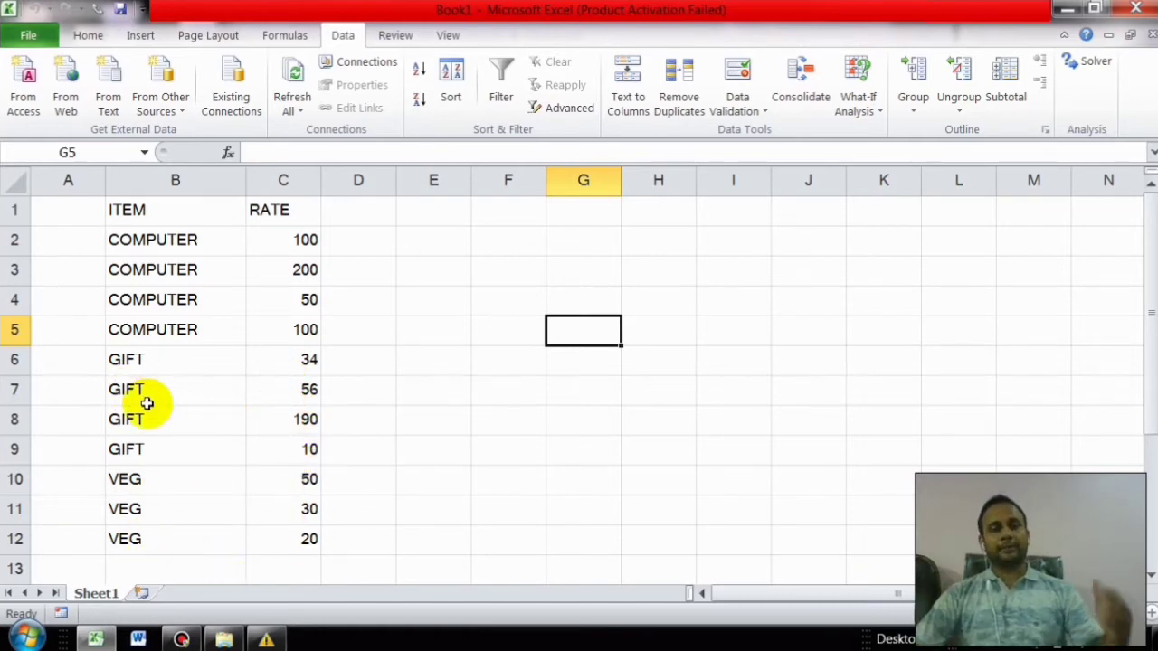
{"action": "mouse_move", "coordinate": [116, 357]}
{"action": "left_mouse_down"}
{"action": "mouse_move", "coordinate": [125, 448]}
{"action": "mouse_move", "coordinate": [290, 444]}
{"action": "left_mouse_up"}
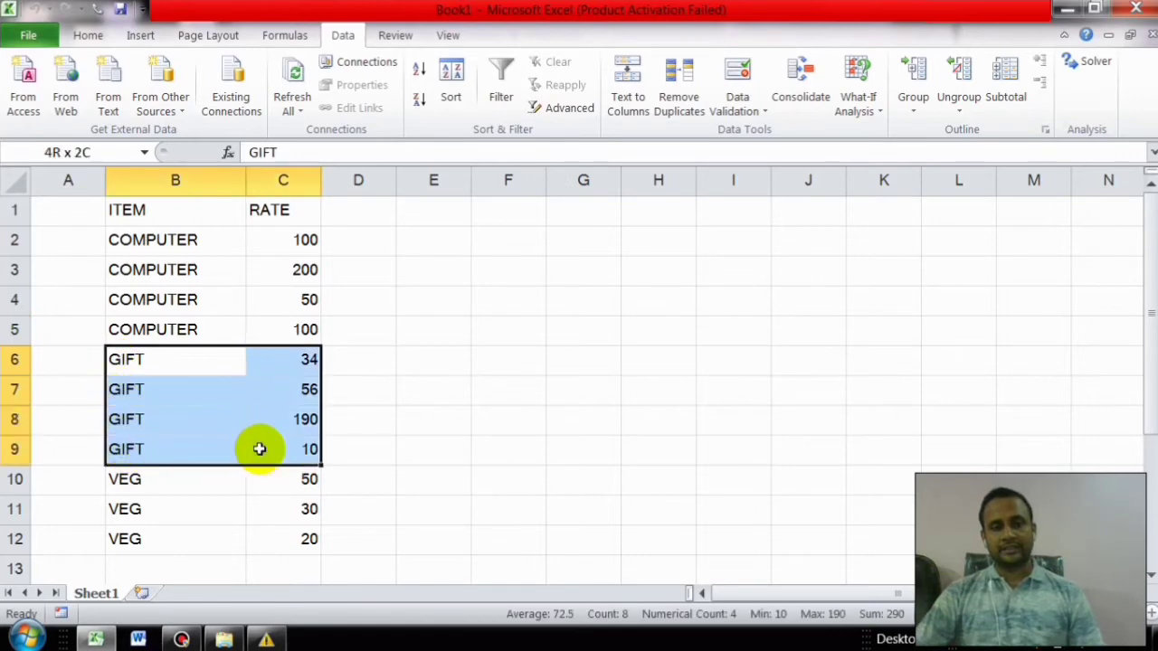
{"action": "mouse_move", "coordinate": [127, 240]}
{"action": "left_mouse_down"}
{"action": "mouse_move", "coordinate": [143, 288]}
{"action": "mouse_move", "coordinate": [238, 329]}
{"action": "mouse_move", "coordinate": [276, 325]}
{"action": "left_mouse_up"}
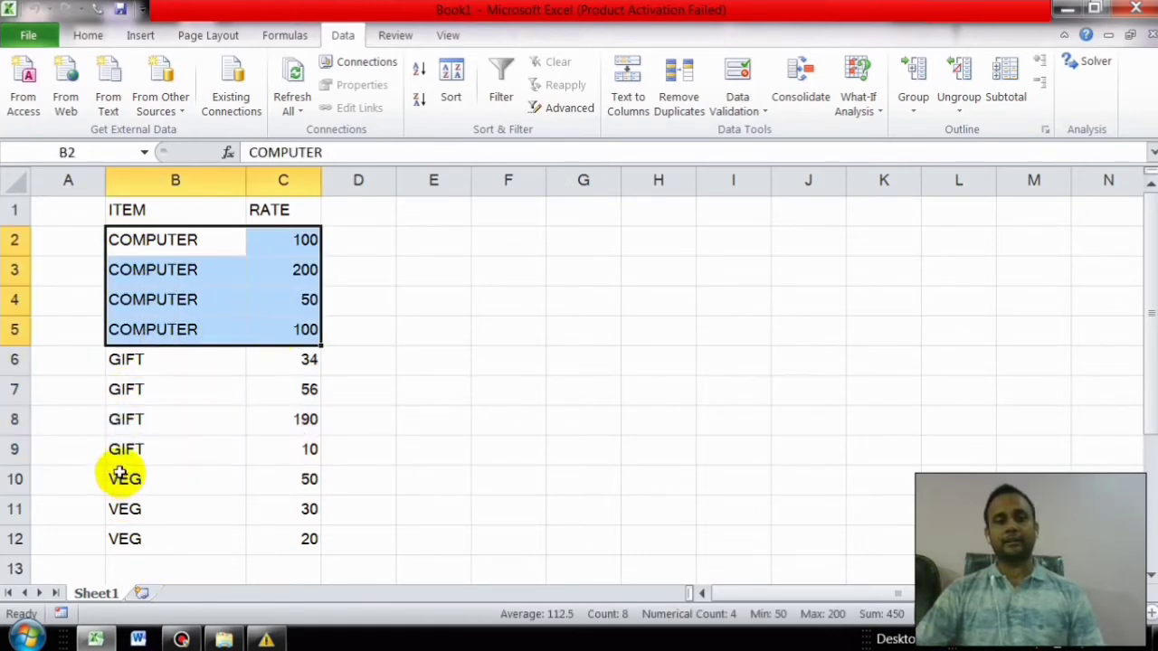
{"action": "mouse_move", "coordinate": [115, 475]}
{"action": "left_mouse_down"}
{"action": "mouse_move", "coordinate": [148, 548]}
{"action": "mouse_move", "coordinate": [294, 523]}
{"action": "left_mouse_up"}
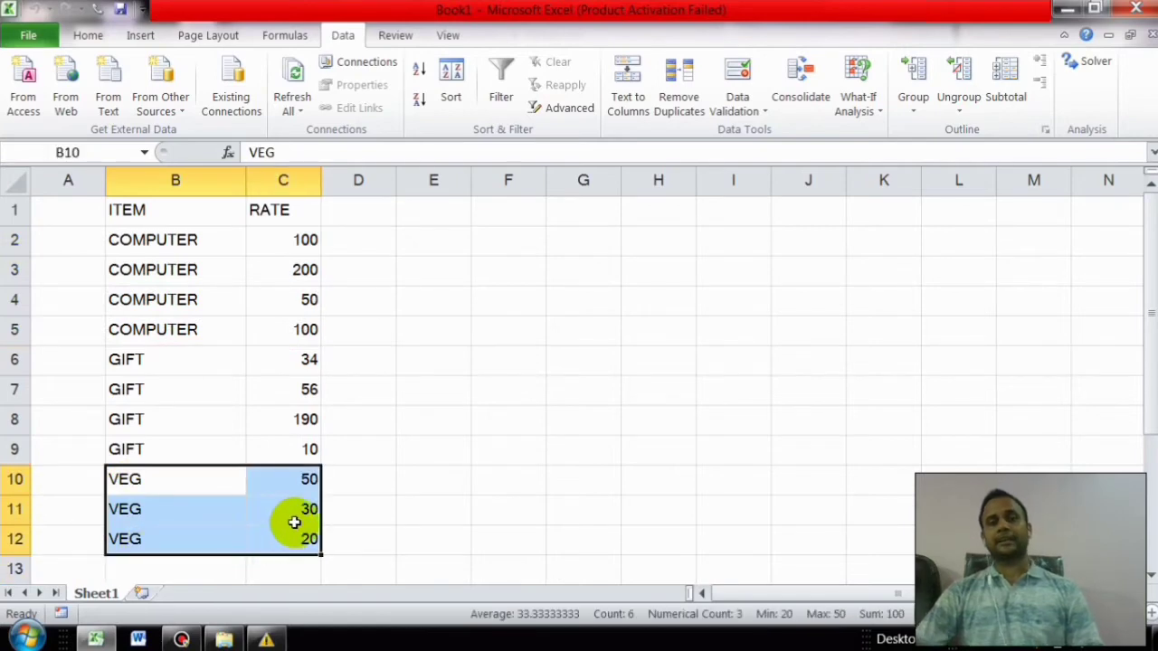
{"action": "left_click", "coordinate": [532, 410]}
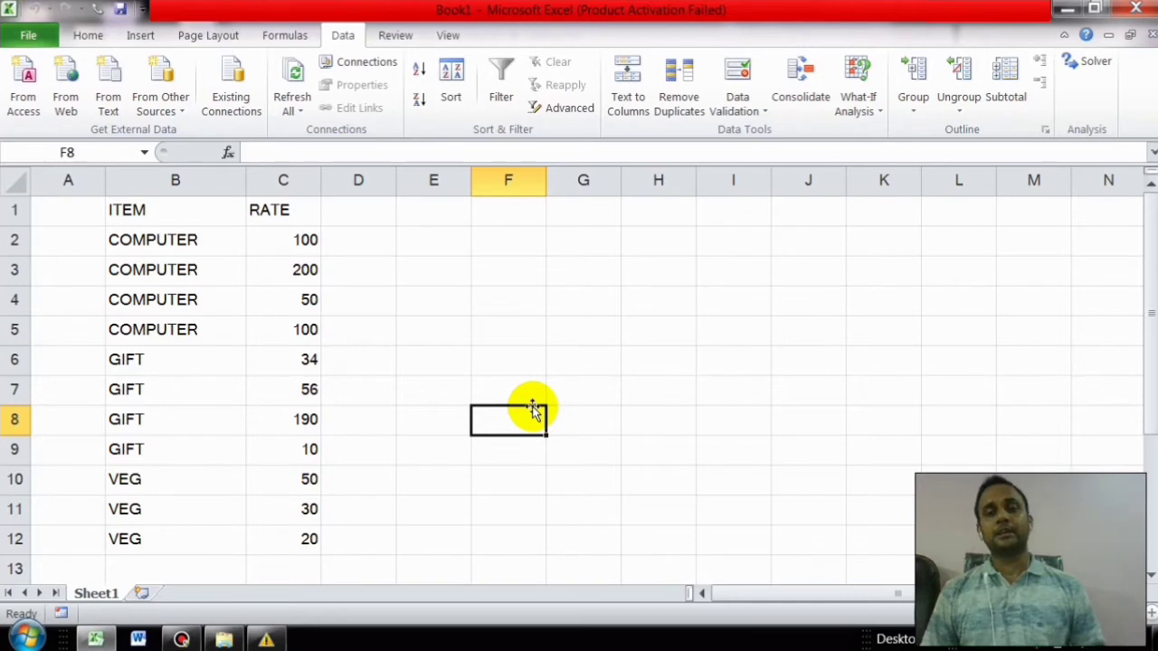
- Add RATE sum subtotals at each ITEM change to B2:C12 and widen column B
{"action": "mouse_move", "coordinate": [141, 240]}
{"action": "left_mouse_down"}
{"action": "mouse_move", "coordinate": [317, 539]}
{"action": "mouse_move", "coordinate": [306, 540]}
{"action": "left_mouse_up"}
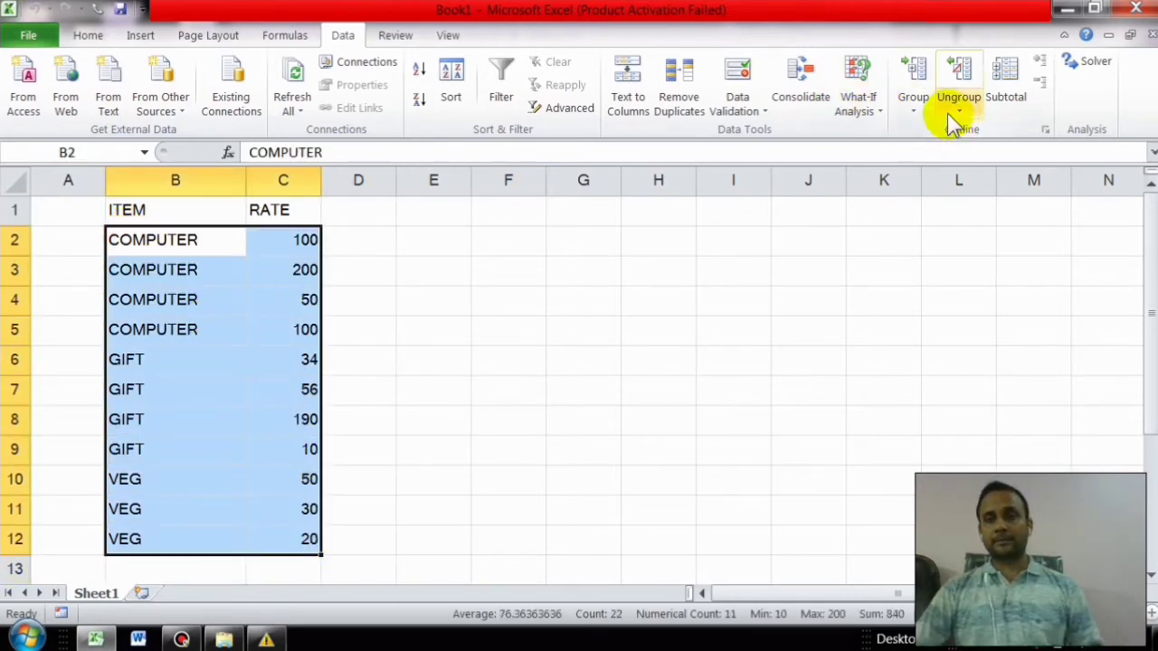
{"action": "left_click", "coordinate": [1005, 97]}
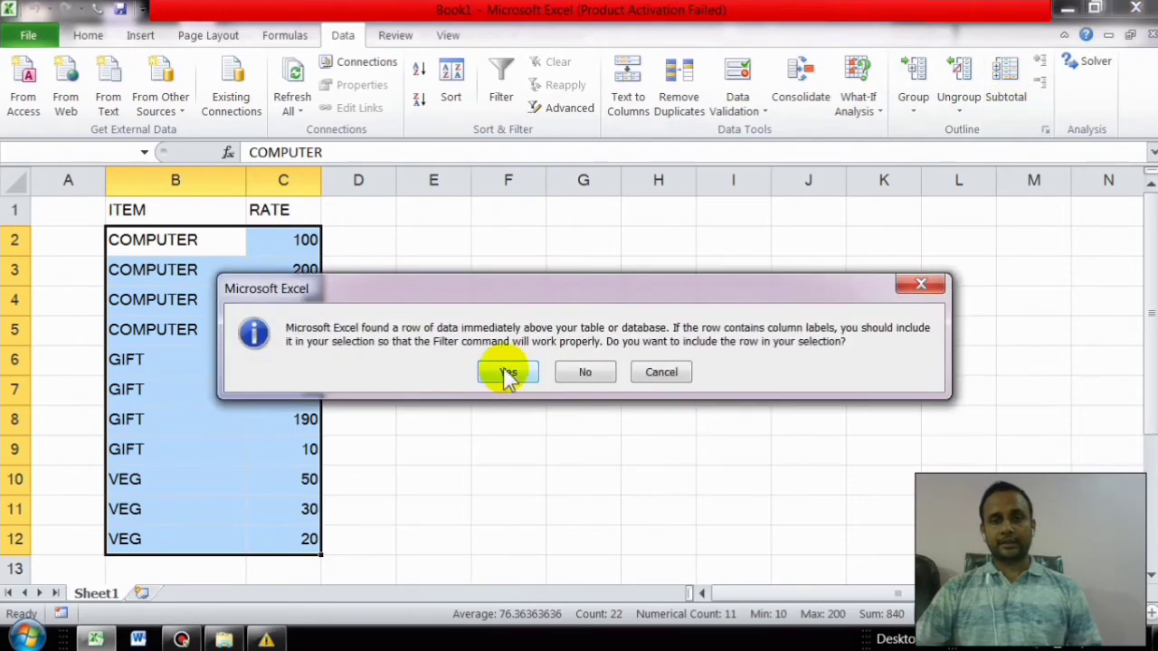
{"action": "left_click", "coordinate": [508, 373]}
{"action": "left_click", "coordinate": [917, 473]}
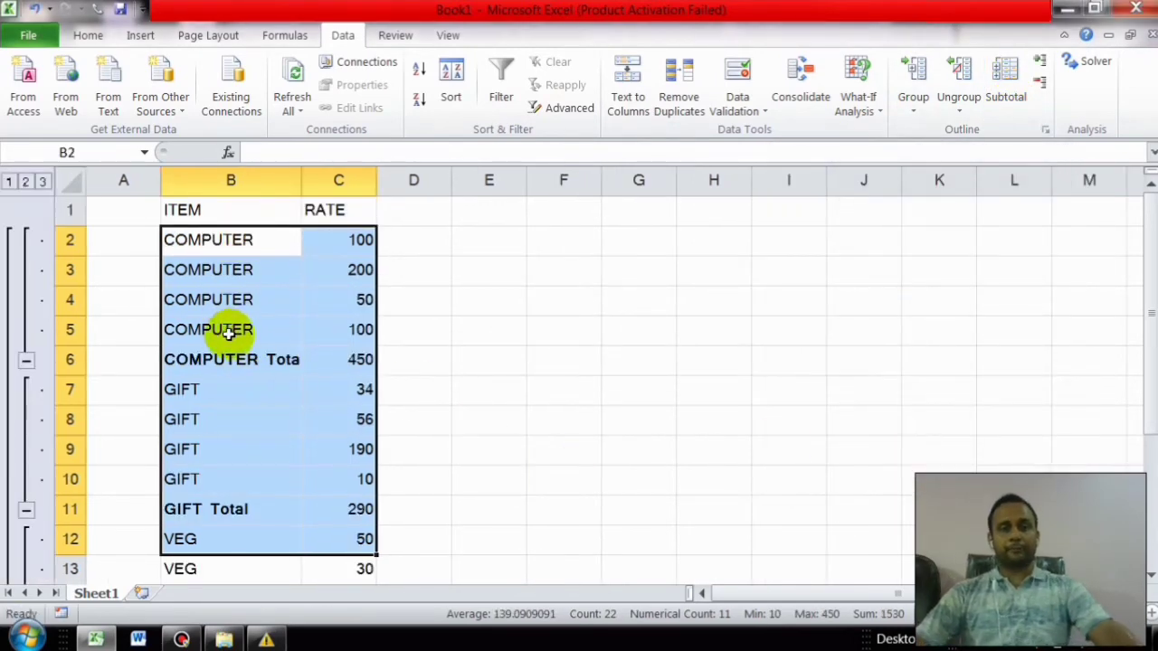
{"action": "left_click_drag", "start_coordinate": [302, 186], "coordinate": [346, 188]}
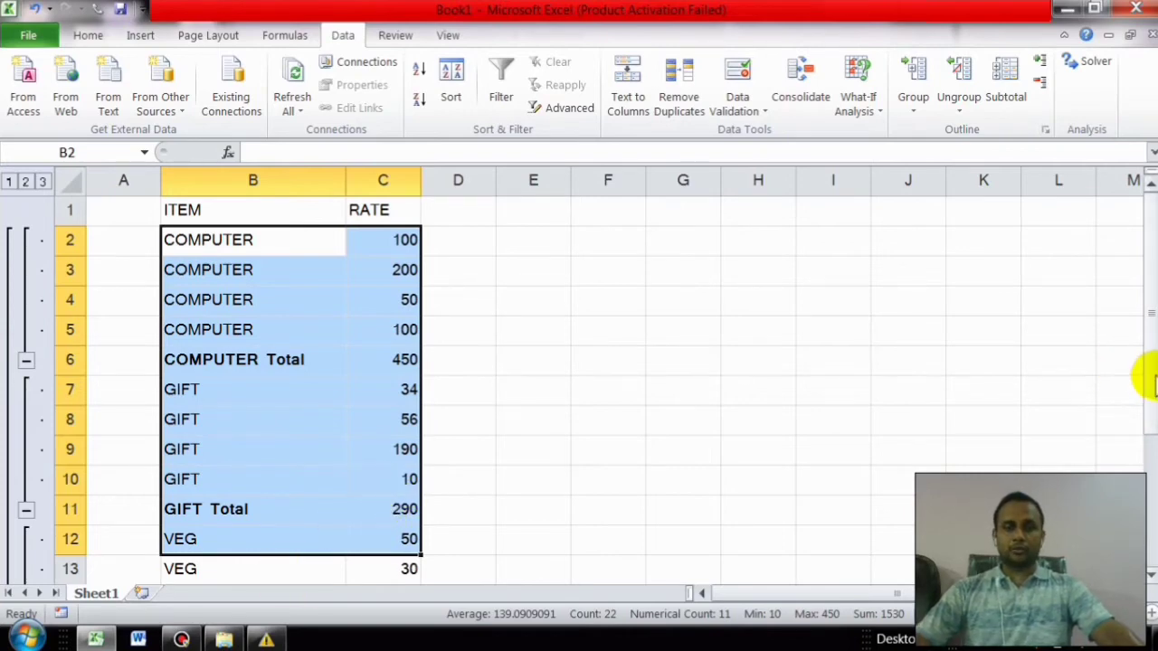
{"action": "left_click_drag", "start_coordinate": [1148, 374], "coordinate": [1147, 363]}
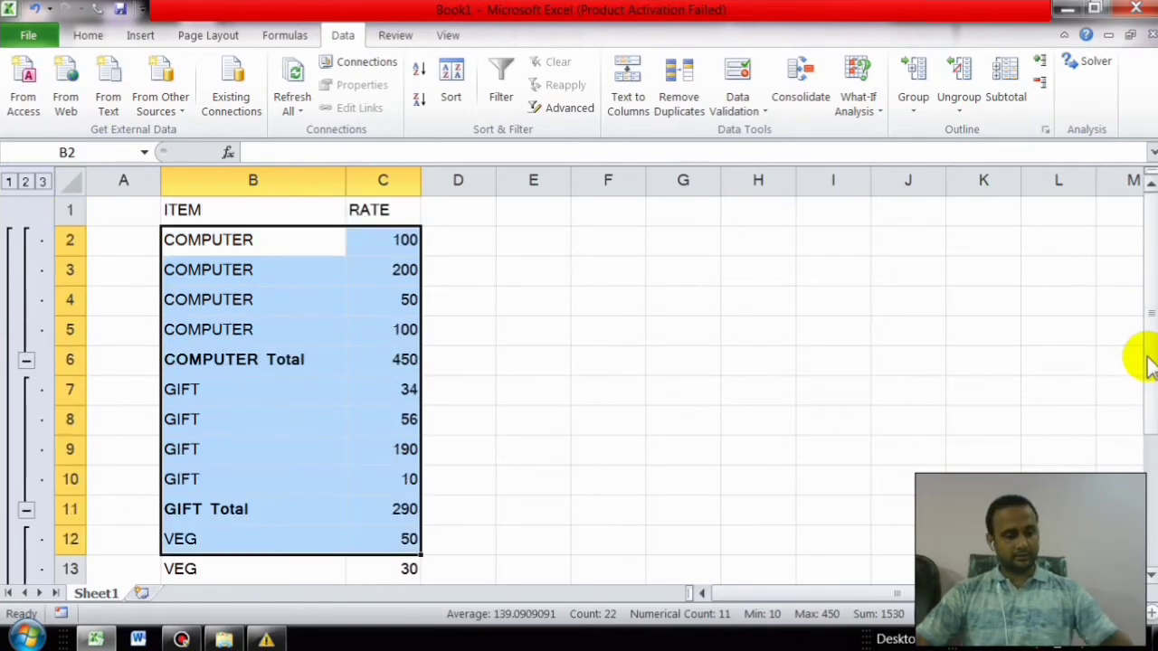
- Undo the previous subtotals and close the Subtotal dialog without applying it
{"action": "key", "text": "ctrl+z"}
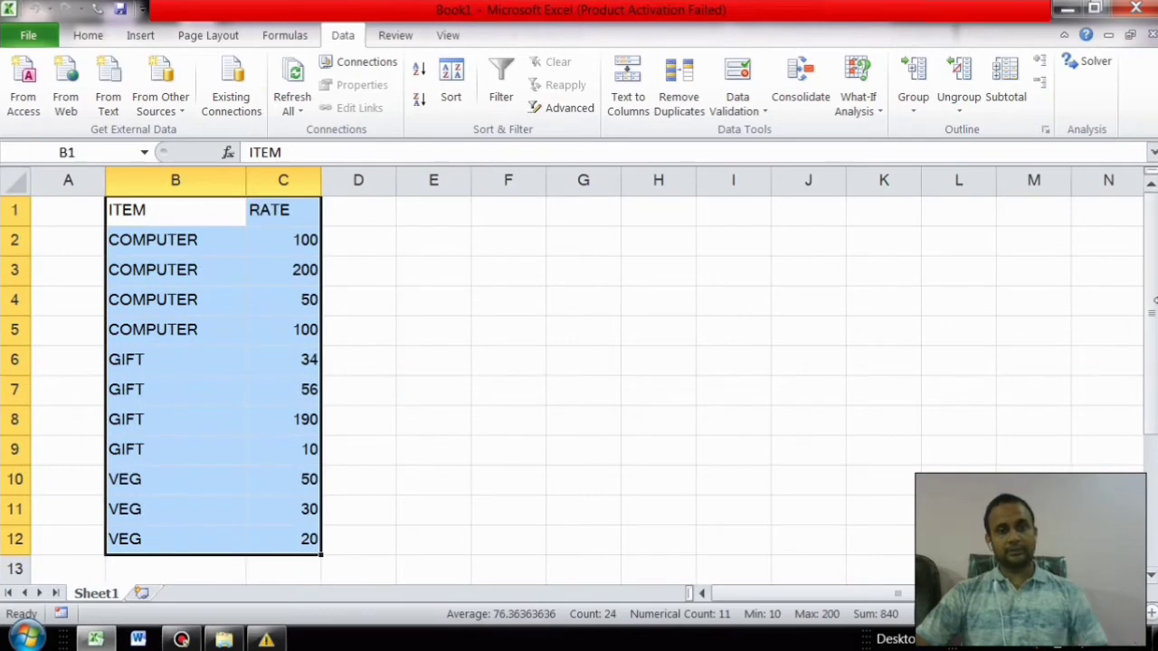
{"action": "left_click_drag", "start_coordinate": [1153, 301], "coordinate": [1153, 345]}
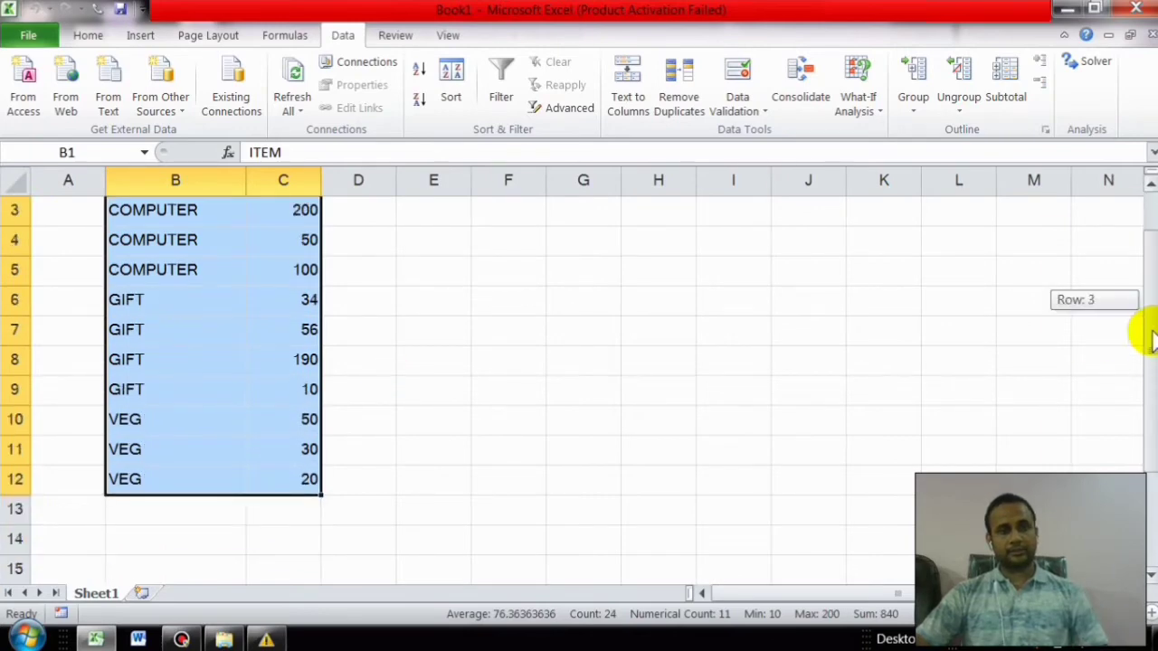
{"action": "left_click_drag", "start_coordinate": [1154, 340], "coordinate": [1153, 292]}
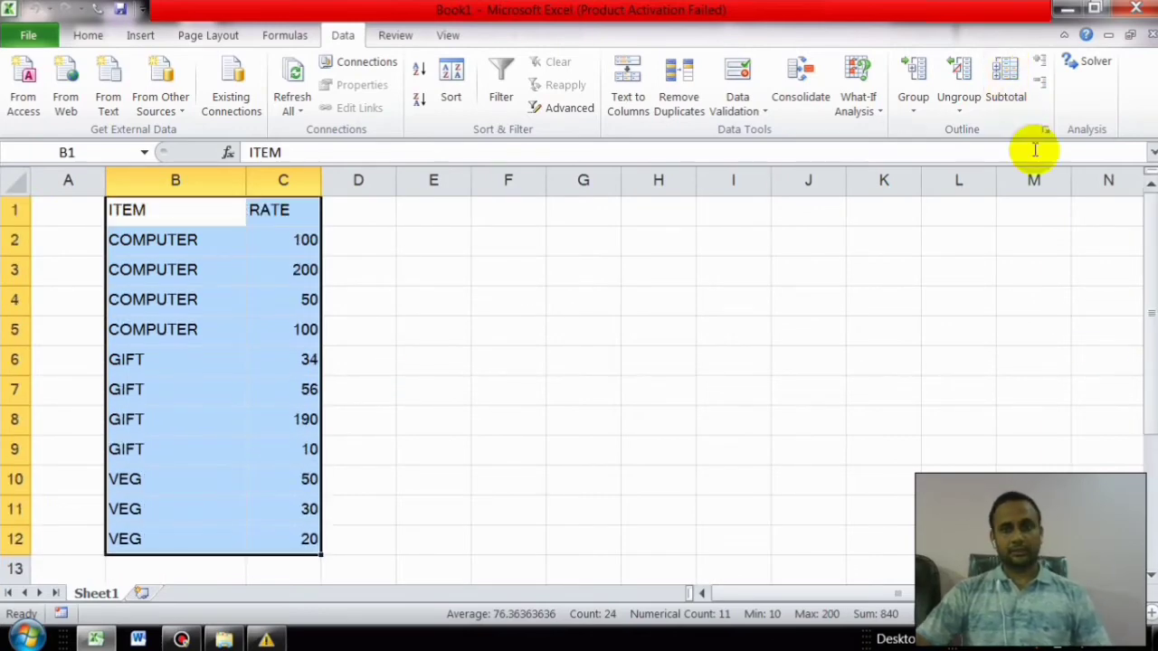
{"action": "left_click", "coordinate": [1021, 102]}
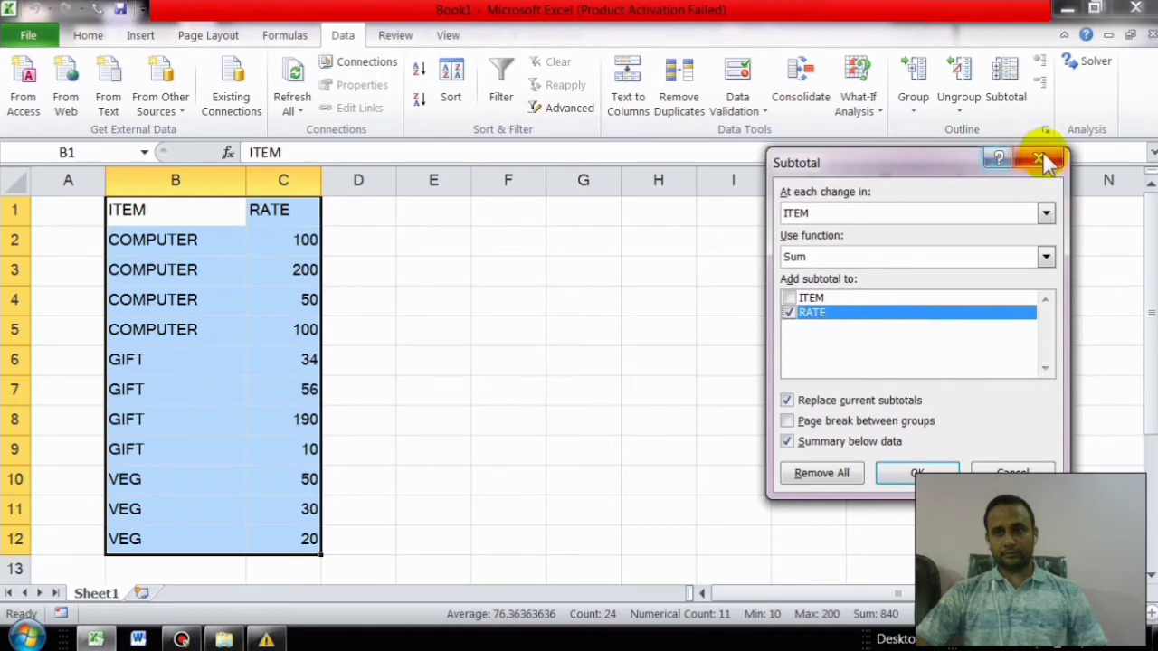
{"action": "left_click", "coordinate": [1039, 160]}
{"action": "left_click", "coordinate": [657, 330]}
- Reapply RATE sum subtotals per ITEM, giving VEG Total 100 and Grand Total 840, and widen column B
{"action": "left_click_drag", "start_coordinate": [154, 252], "coordinate": [289, 534]}
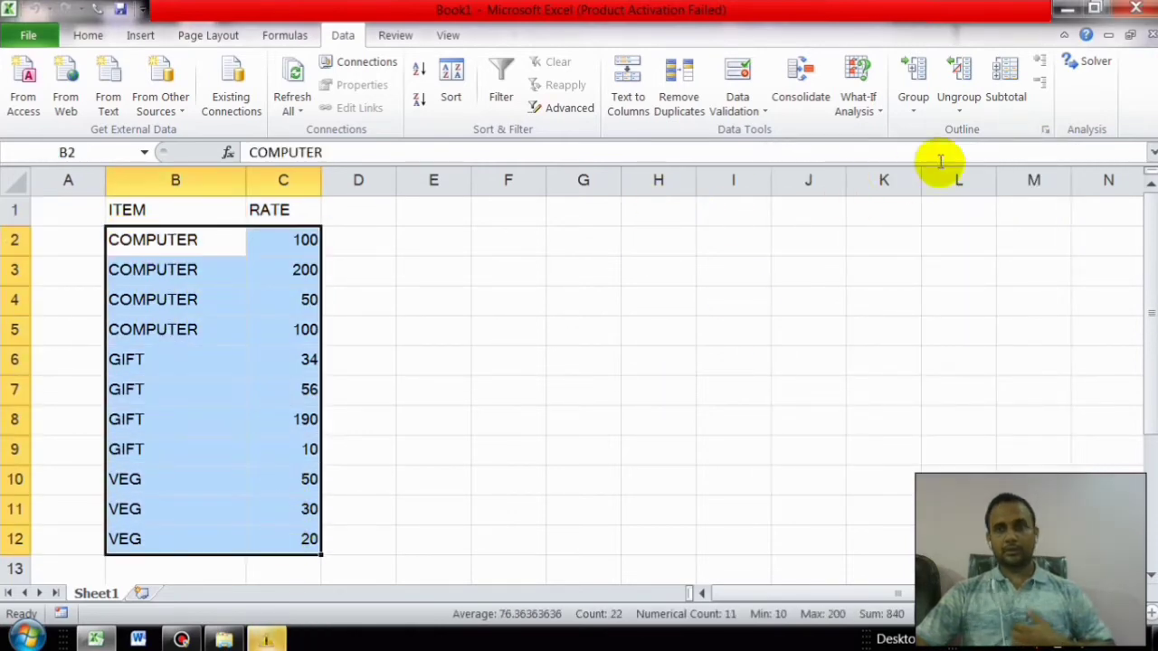
{"action": "left_click", "coordinate": [1000, 99]}
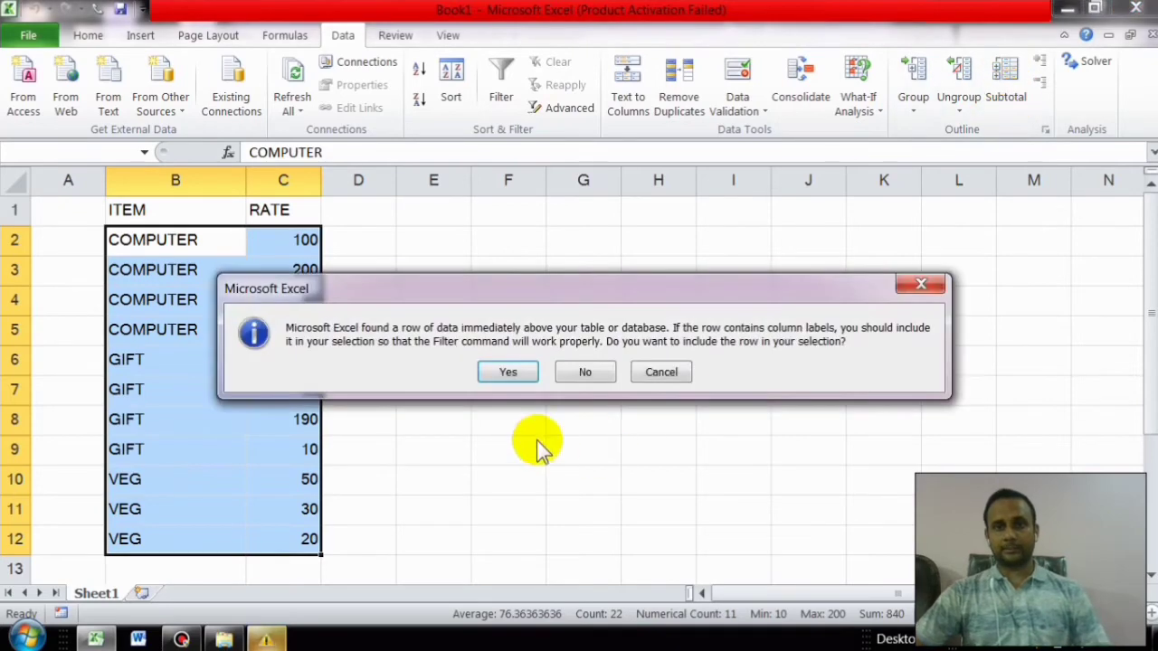
{"action": "left_click", "coordinate": [508, 378]}
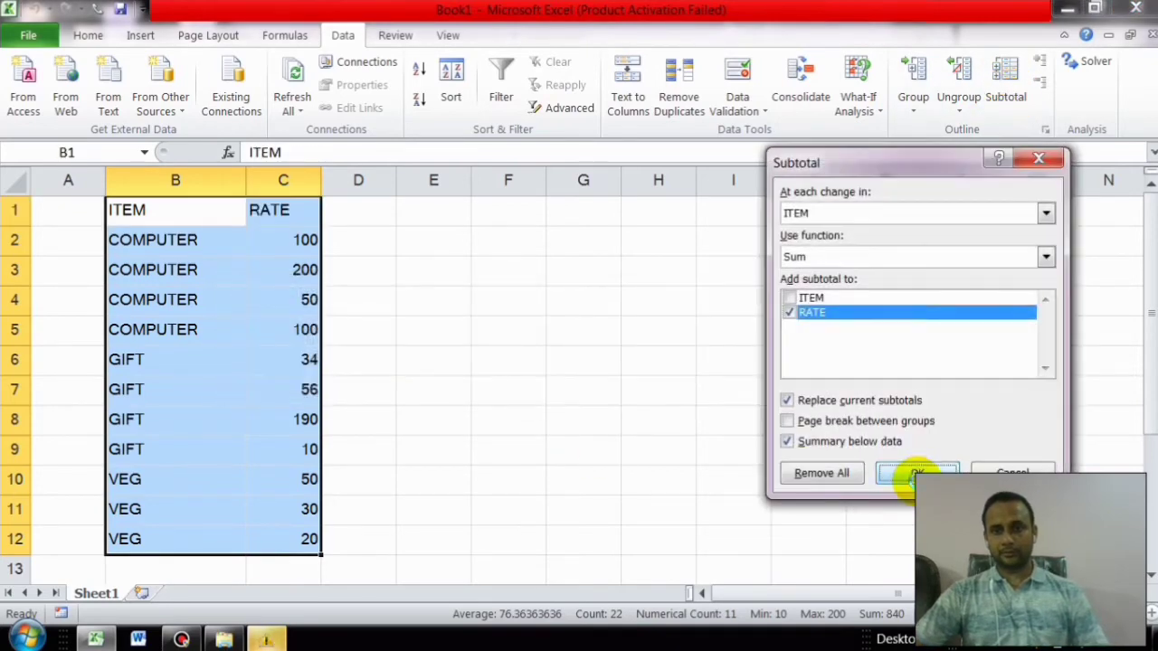
{"action": "left_click", "coordinate": [909, 475]}
{"action": "left_click_drag", "start_coordinate": [1151, 385], "coordinate": [1150, 398]}
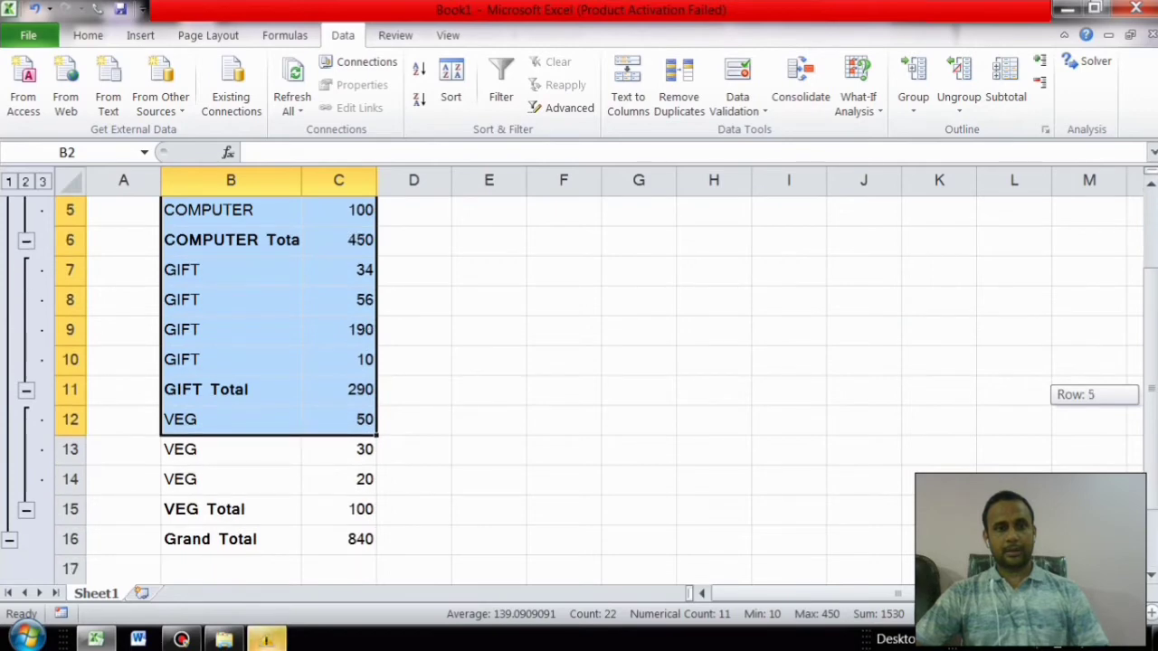
{"action": "mouse_move", "coordinate": [1151, 398]}
{"action": "left_mouse_down"}
{"action": "mouse_move", "coordinate": [1153, 445]}
{"action": "mouse_move", "coordinate": [1145, 402]}
{"action": "left_mouse_up"}
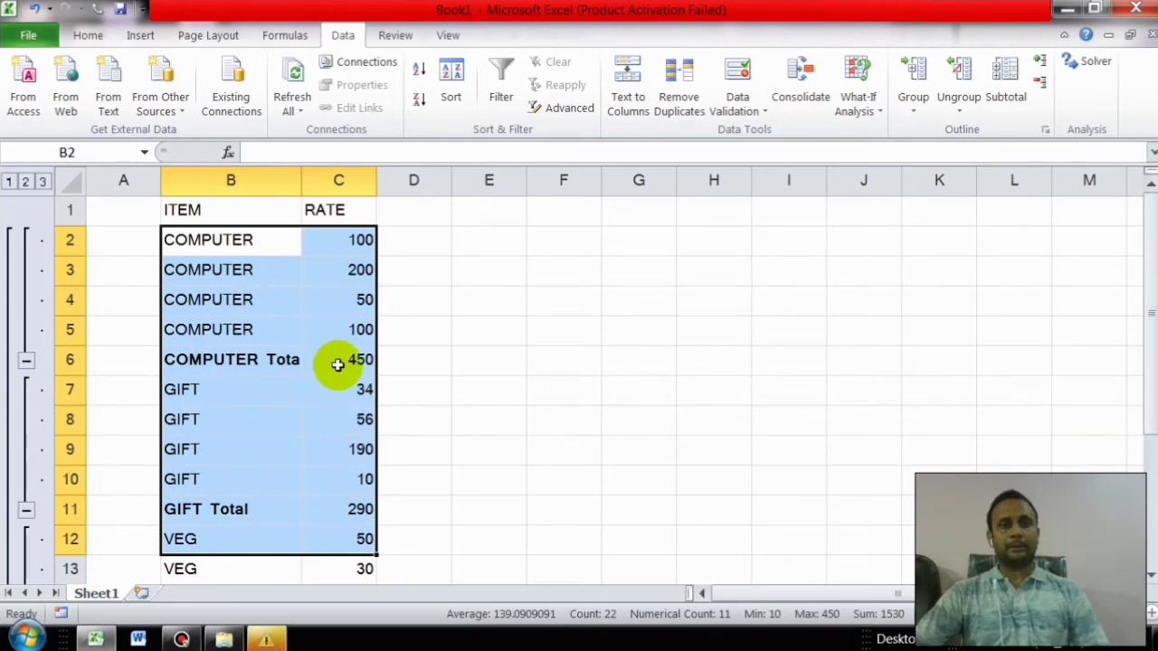
{"action": "left_click_drag", "start_coordinate": [302, 181], "coordinate": [343, 188]}
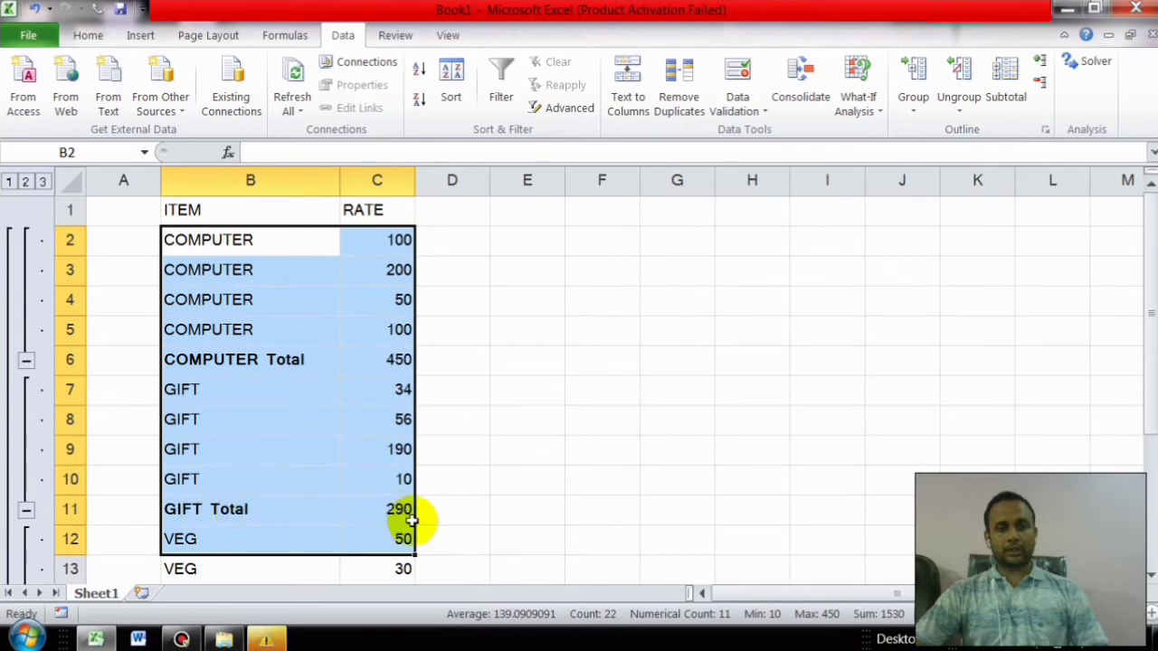
{"action": "scroll", "coordinate": [1144, 434], "scroll_direction": "down", "scroll_amount": 2}
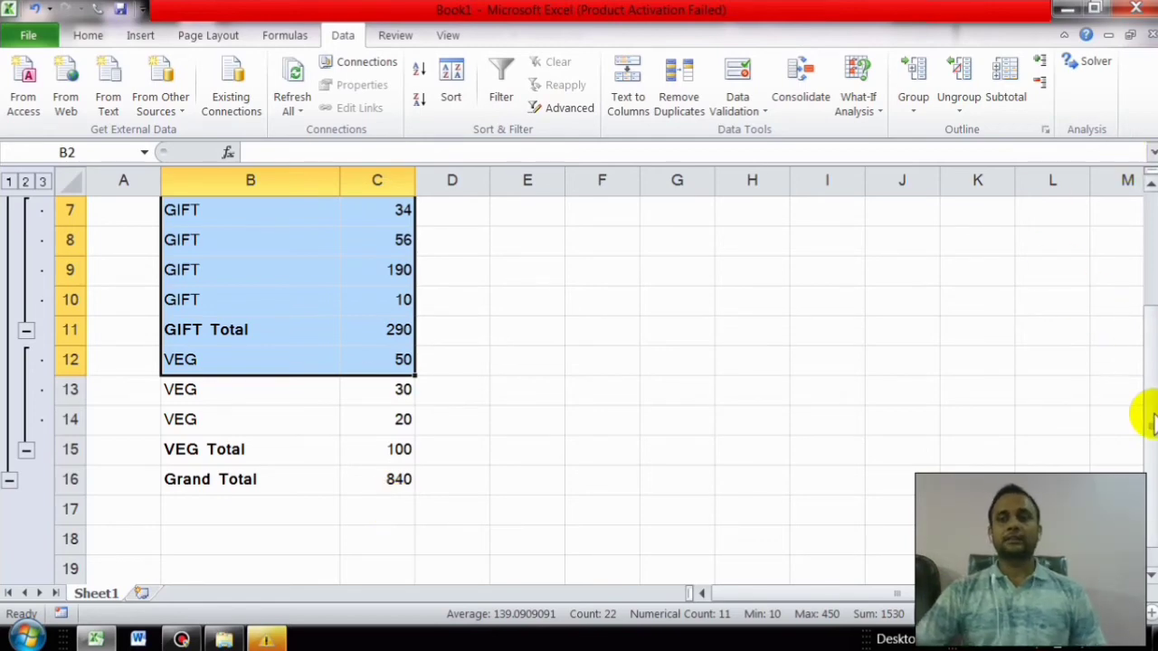
- Collapse the COMPUTER, GIFT and VEG groups down to the Grand Total, then expand all detail rows again
{"action": "left_click_drag", "start_coordinate": [1153, 367], "coordinate": [1142, 226]}
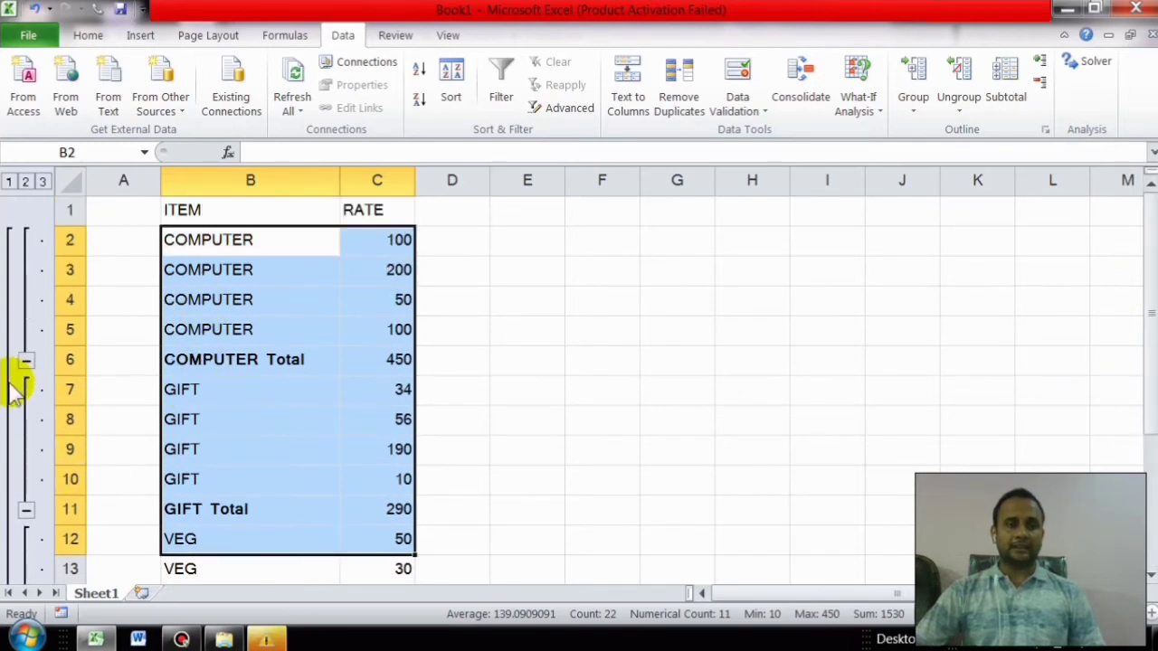
{"action": "left_click", "coordinate": [26, 360]}
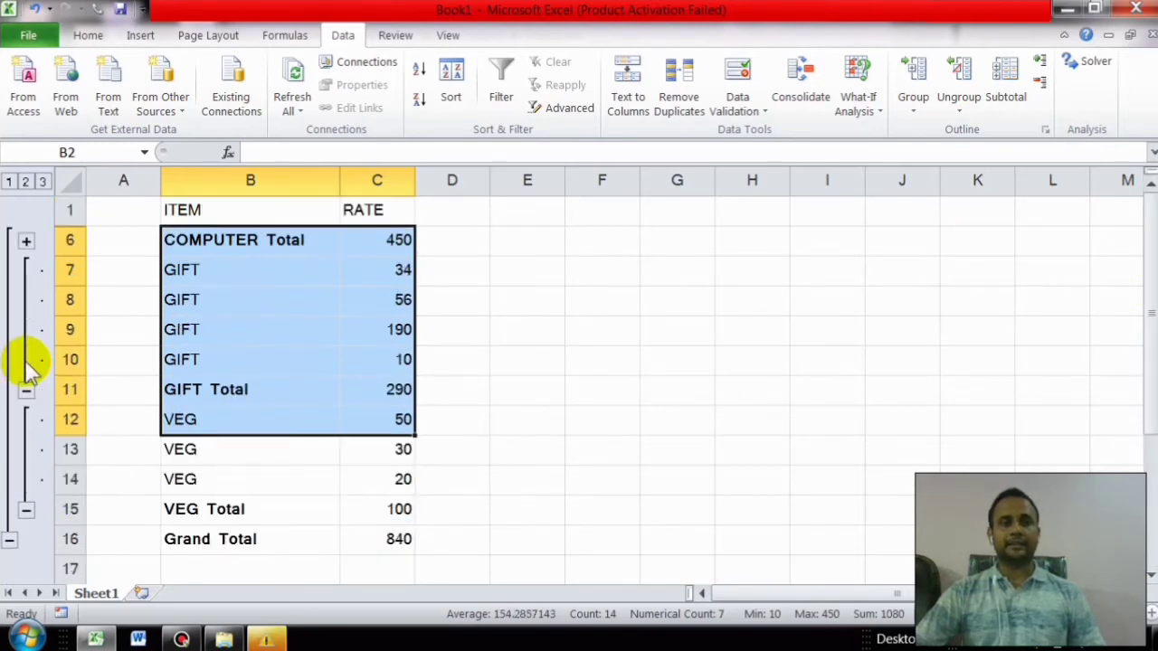
{"action": "left_click", "coordinate": [26, 390]}
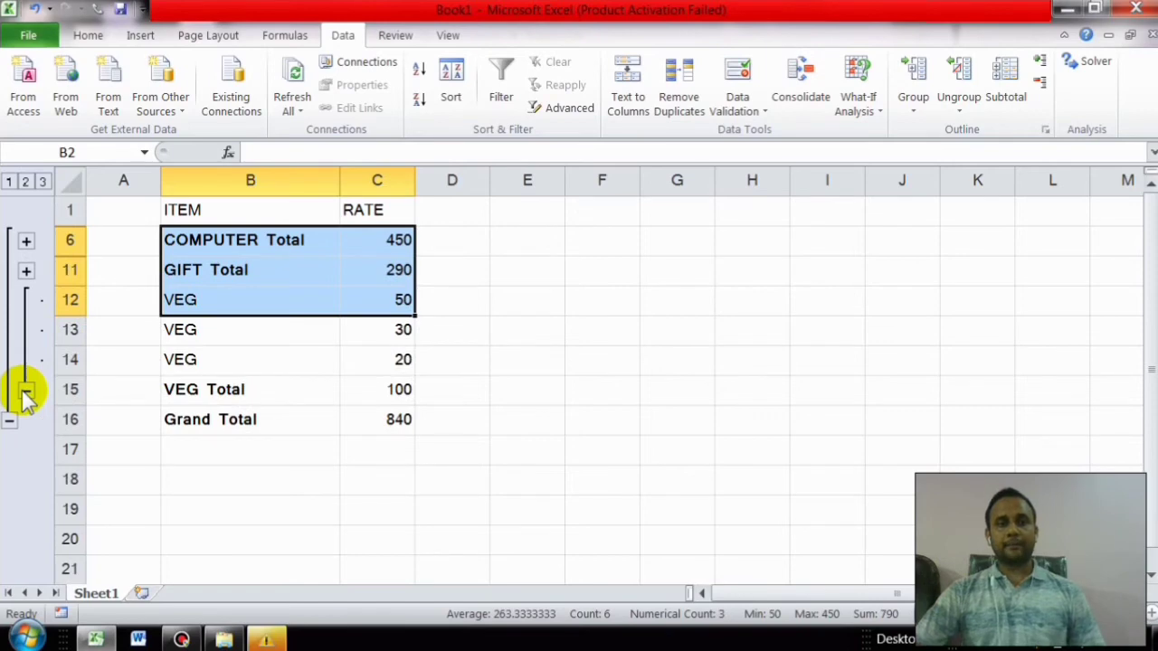
{"action": "left_click", "coordinate": [26, 390]}
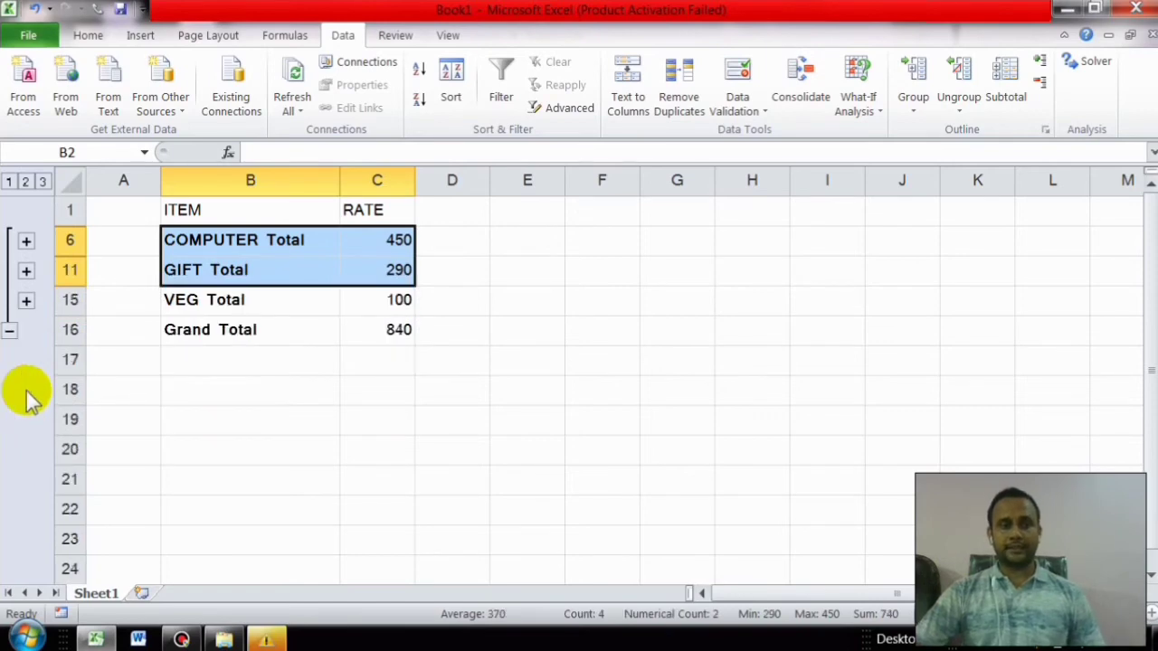
{"action": "left_click", "coordinate": [11, 335]}
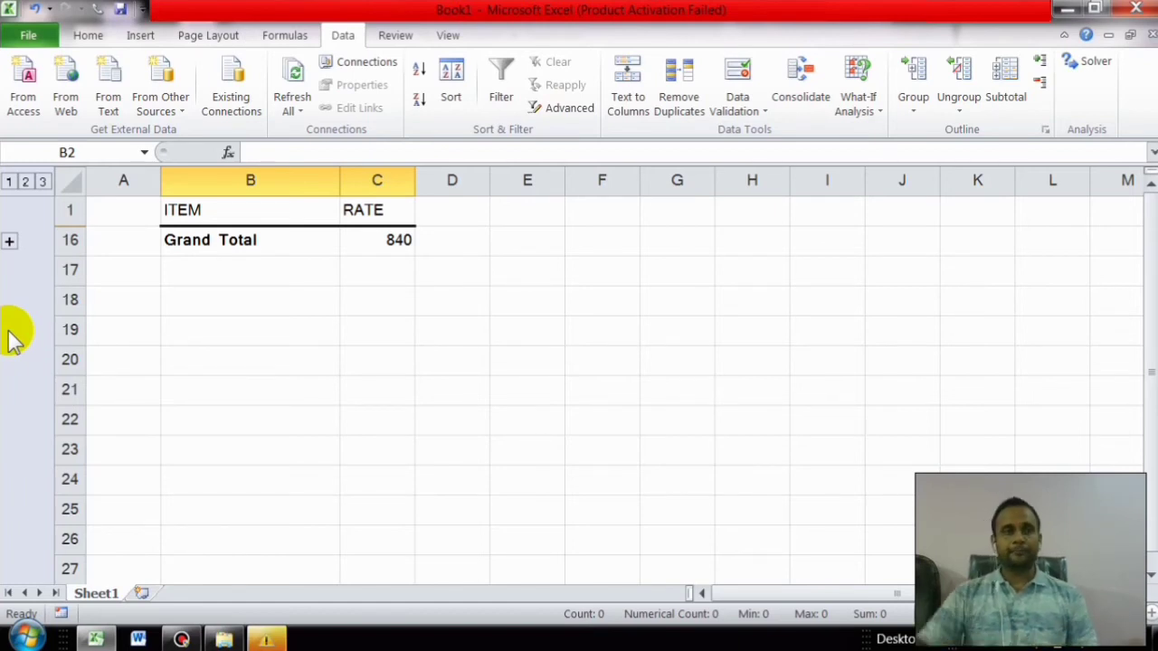
{"action": "left_click", "coordinate": [9, 240]}
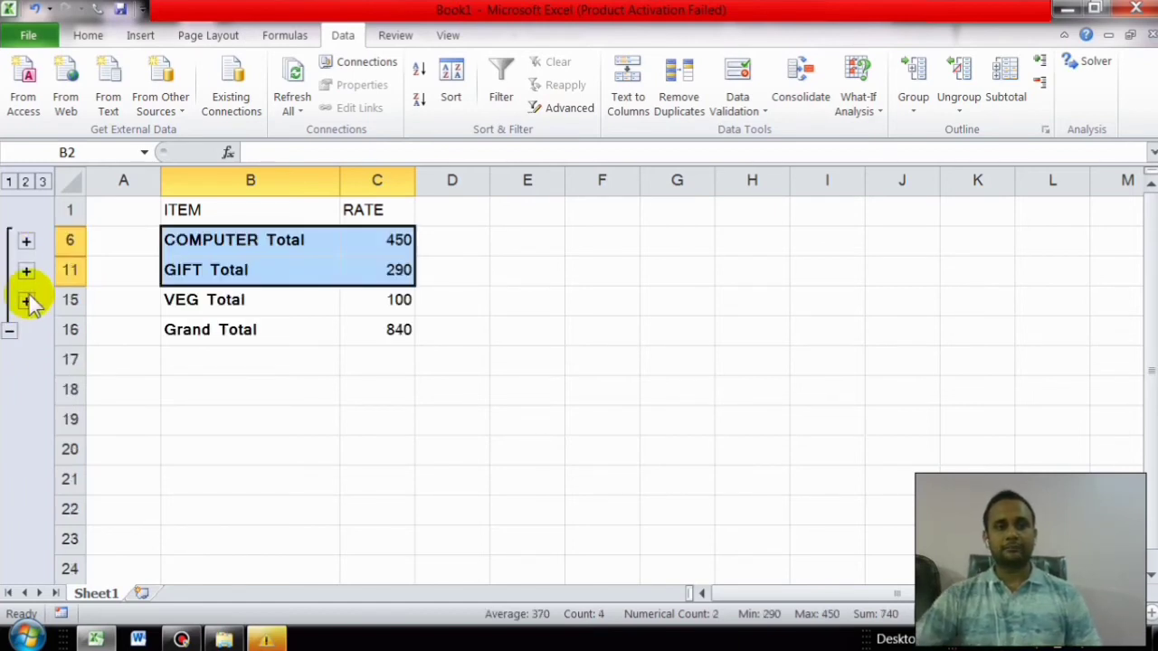
{"action": "left_click", "coordinate": [25, 300]}
{"action": "left_click", "coordinate": [25, 271]}
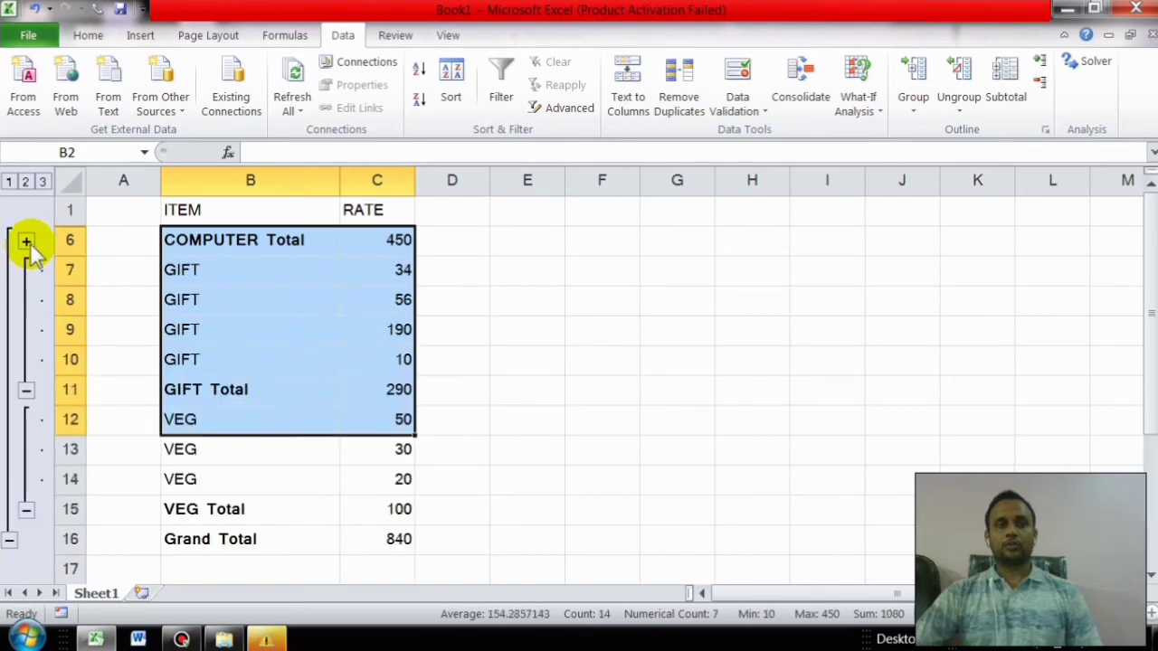
{"action": "left_click", "coordinate": [26, 240]}
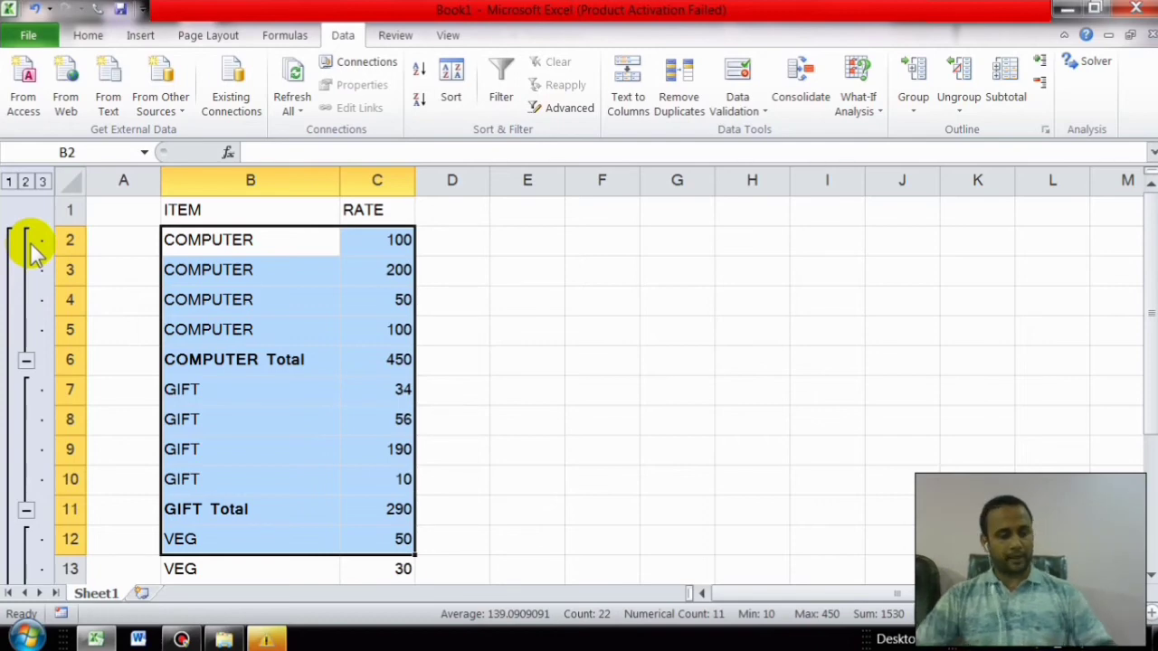
- Cycle the outline levels once more, then remove all subtotal rows to restore the plain list
{"action": "left_click", "coordinate": [27, 241]}
{"action": "left_click", "coordinate": [27, 240]}
{"action": "left_click", "coordinate": [27, 240]}
{"action": "left_click", "coordinate": [28, 240]}
{"action": "left_click", "coordinate": [27, 241]}
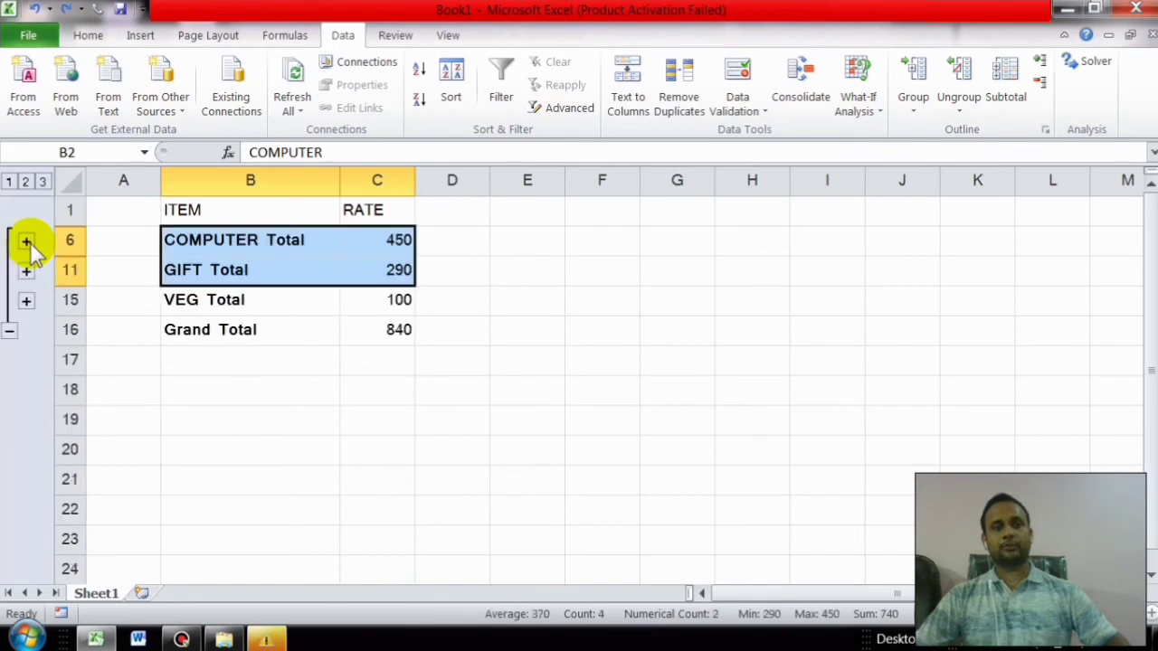
{"action": "left_click", "coordinate": [27, 241]}
{"action": "key", "text": "ctrl+z"}
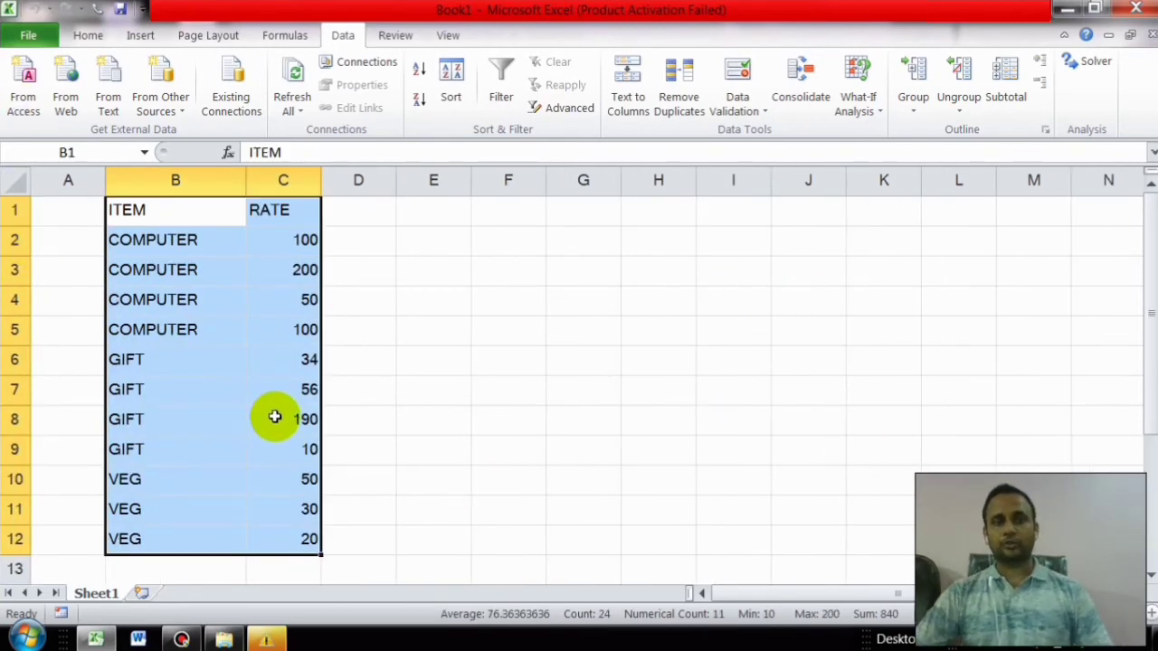
- Group the COMPUTER rows 2–5 as a row outline group
{"action": "left_click", "coordinate": [131, 237]}
{"action": "left_click_drag", "start_coordinate": [131, 237], "coordinate": [279, 329]}
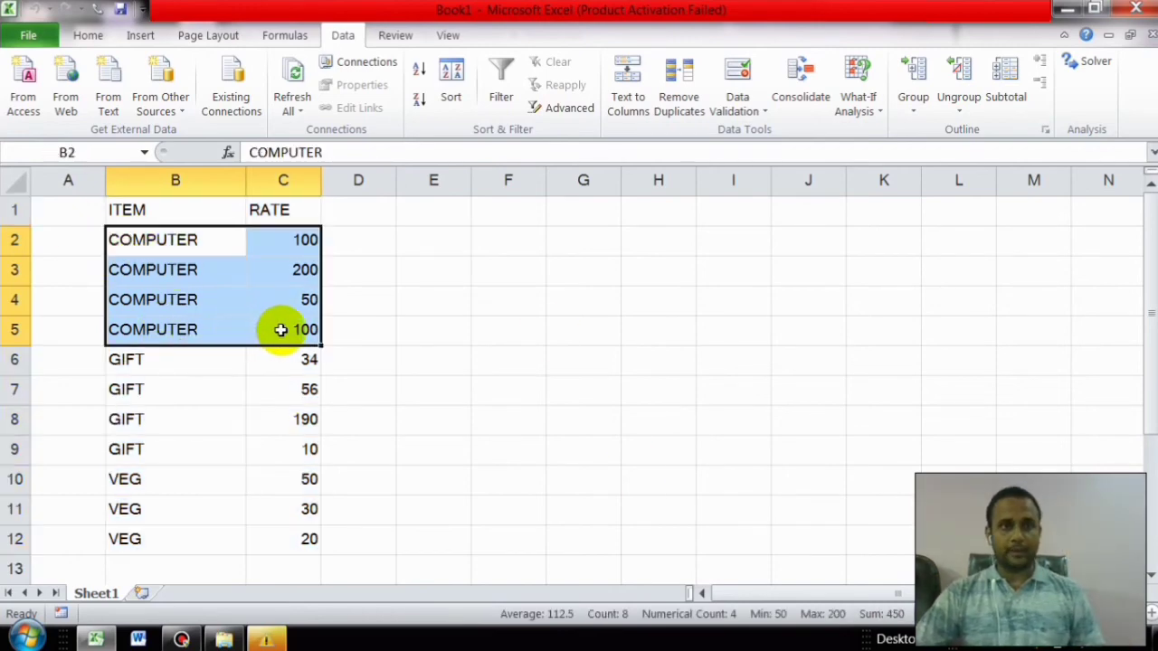
{"action": "left_click", "coordinate": [913, 97]}
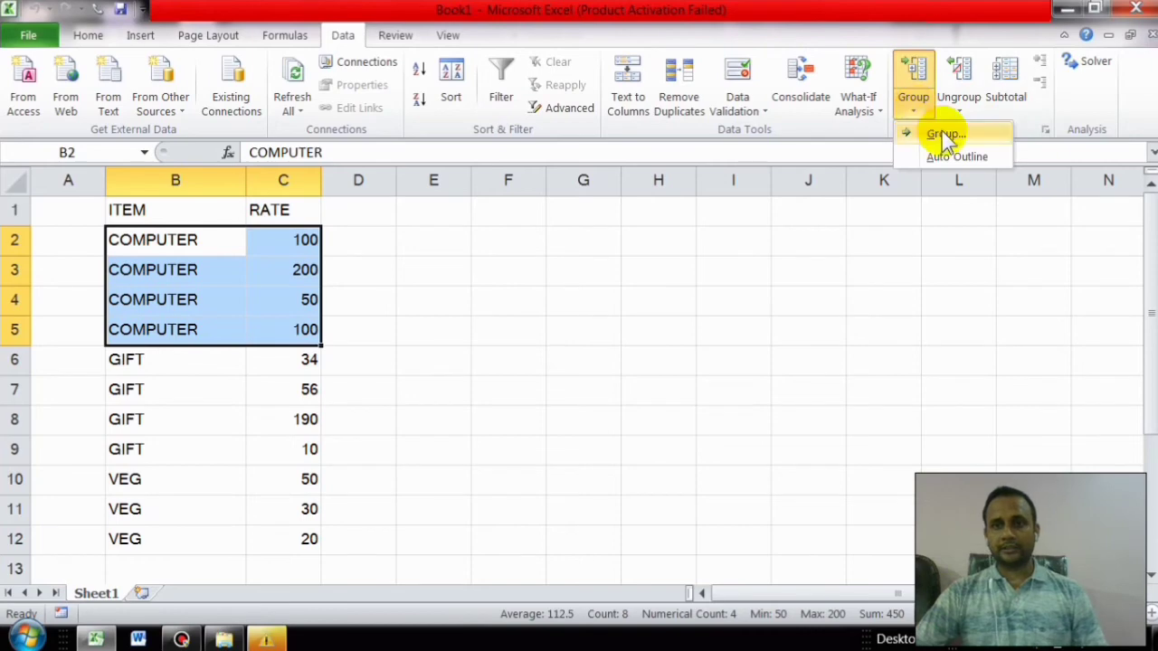
{"action": "left_click", "coordinate": [945, 133]}
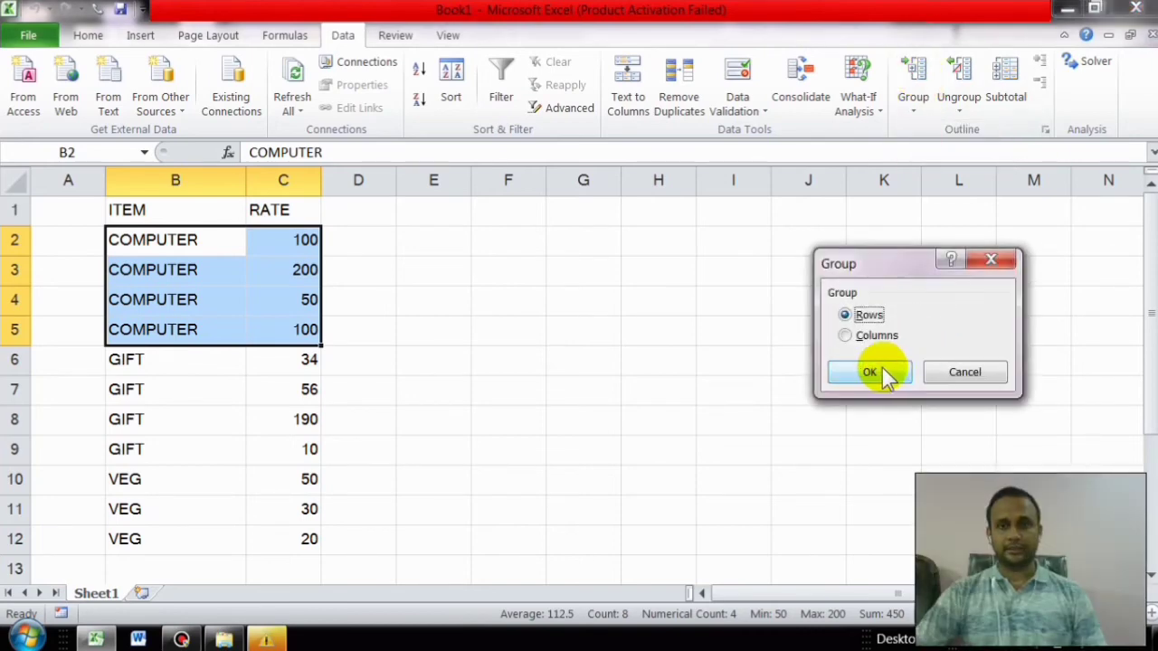
{"action": "left_click", "coordinate": [871, 371]}
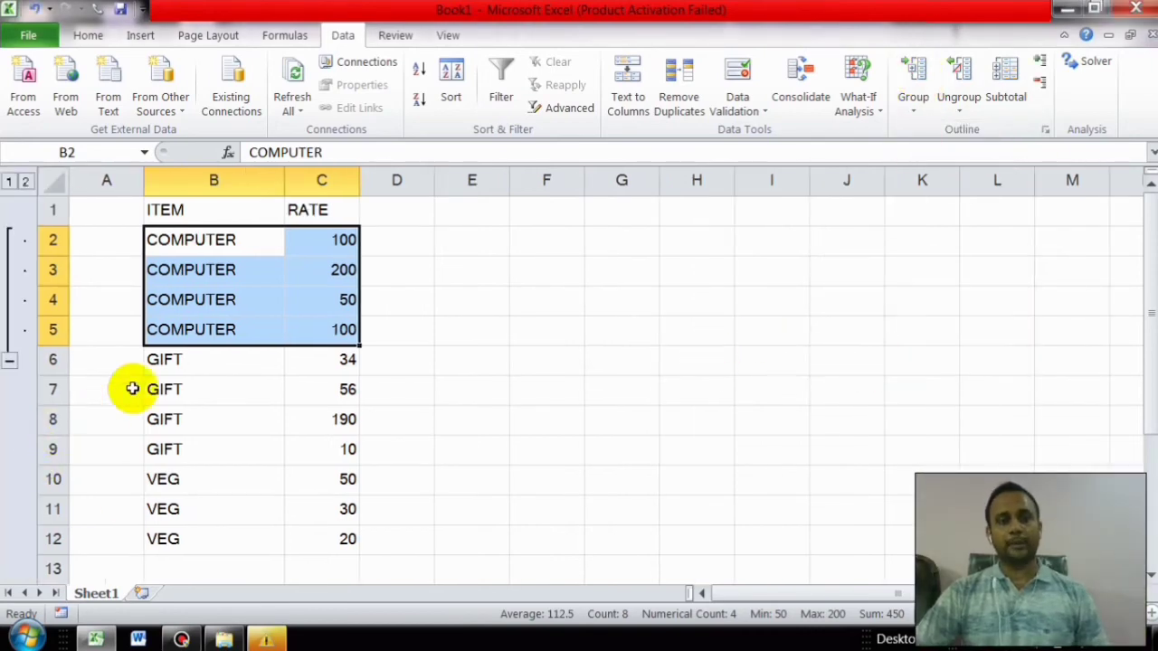
- Group the GIFT rows 6–9 and the VEG rows 10–12 as rows
{"action": "left_click_drag", "start_coordinate": [151, 355], "coordinate": [160, 439]}
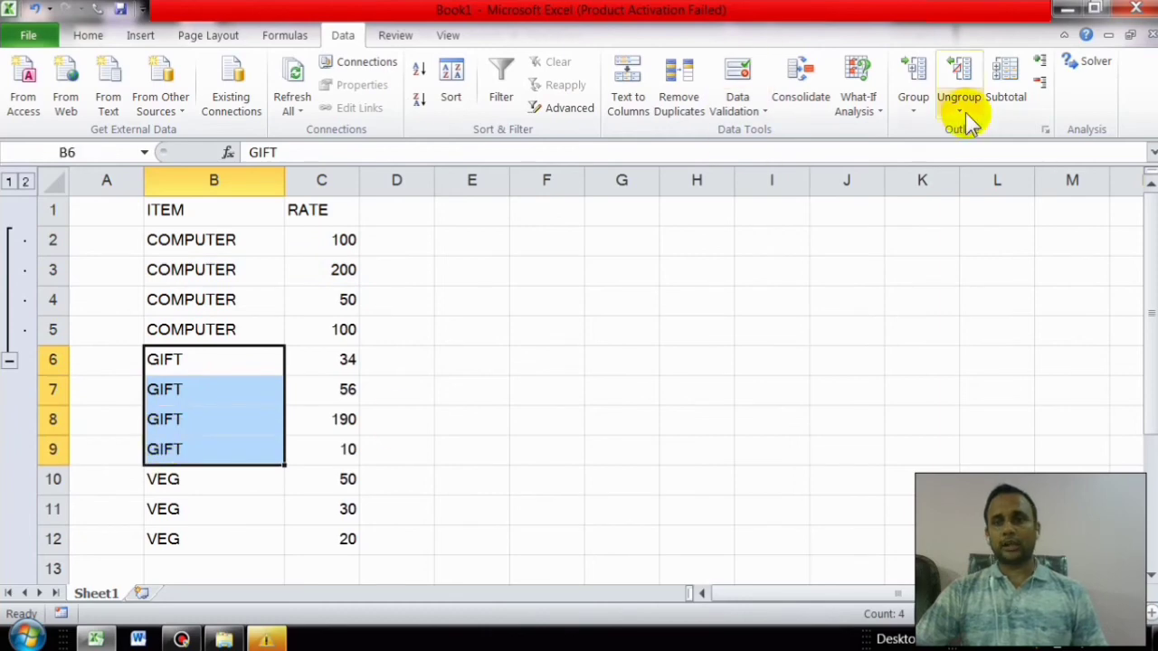
{"action": "left_click", "coordinate": [917, 95]}
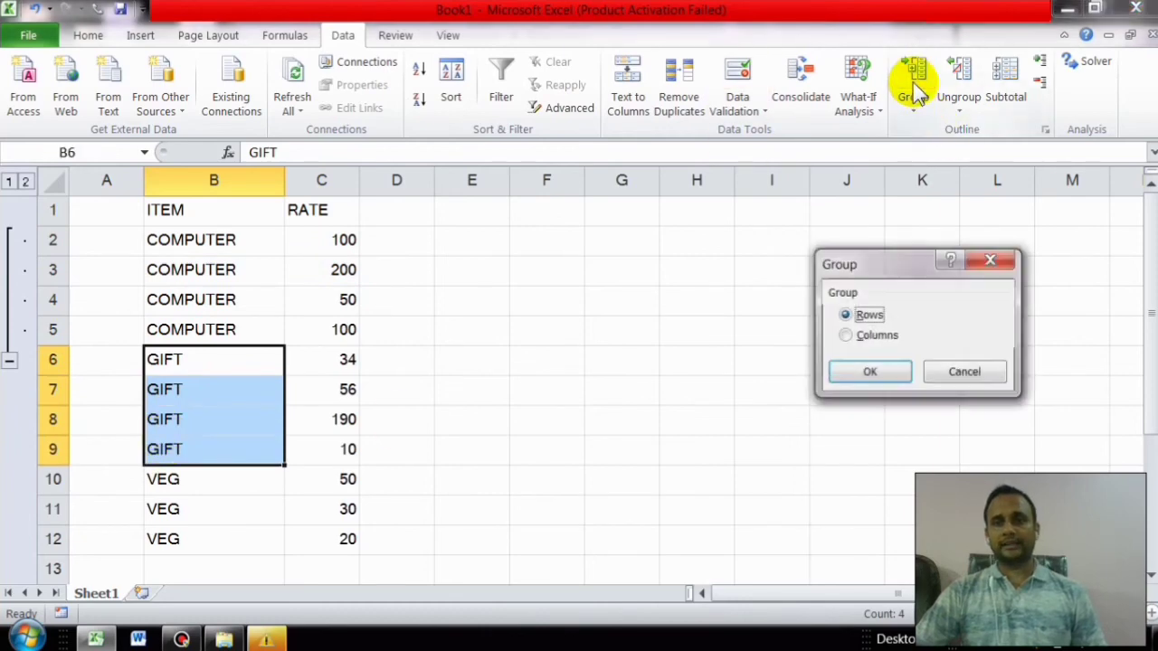
{"action": "left_click", "coordinate": [868, 369]}
{"action": "mouse_move", "coordinate": [135, 479]}
{"action": "left_mouse_down"}
{"action": "mouse_move", "coordinate": [282, 539]}
{"action": "mouse_move", "coordinate": [332, 533]}
{"action": "left_mouse_up"}
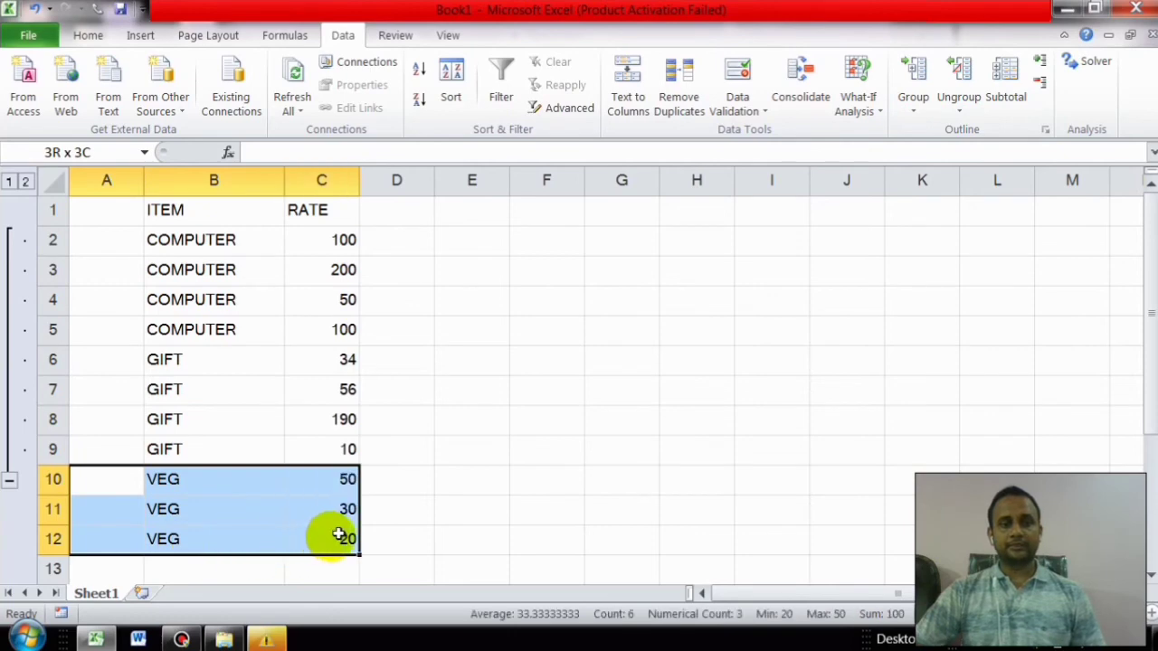
{"action": "left_click", "coordinate": [913, 109]}
{"action": "left_click", "coordinate": [946, 134]}
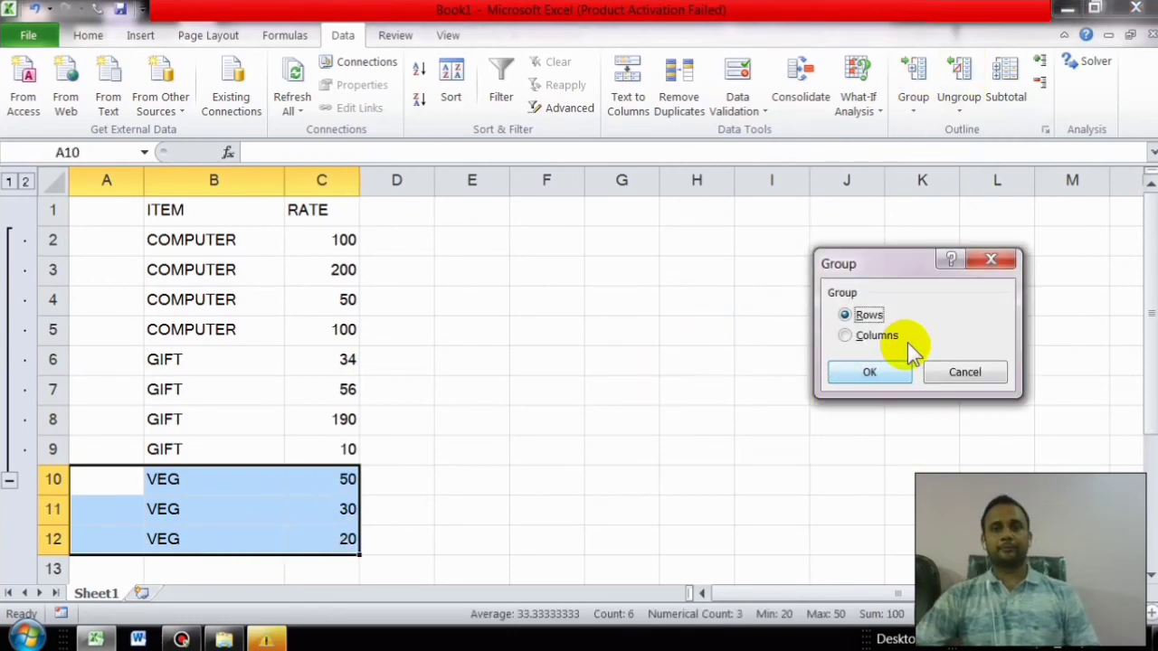
{"action": "left_click", "coordinate": [871, 366]}
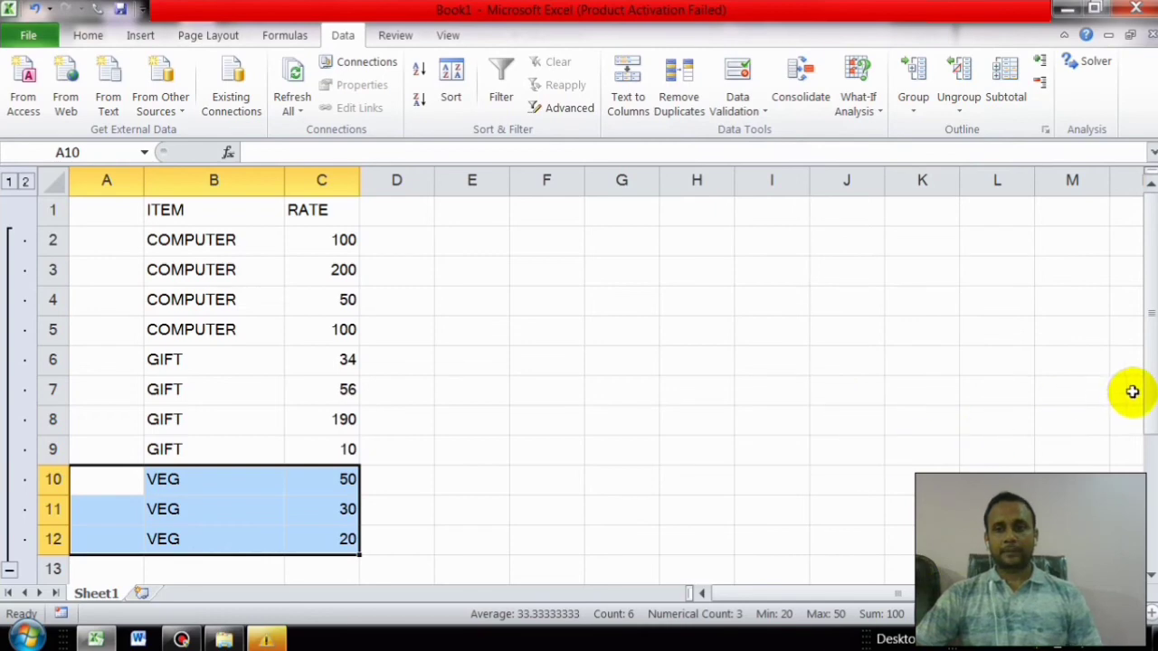
{"action": "left_click_drag", "start_coordinate": [1142, 371], "coordinate": [1149, 435]}
- Collapse, expand, and collapse again the grouped rows 2–12
{"action": "left_click", "coordinate": [9, 449]}
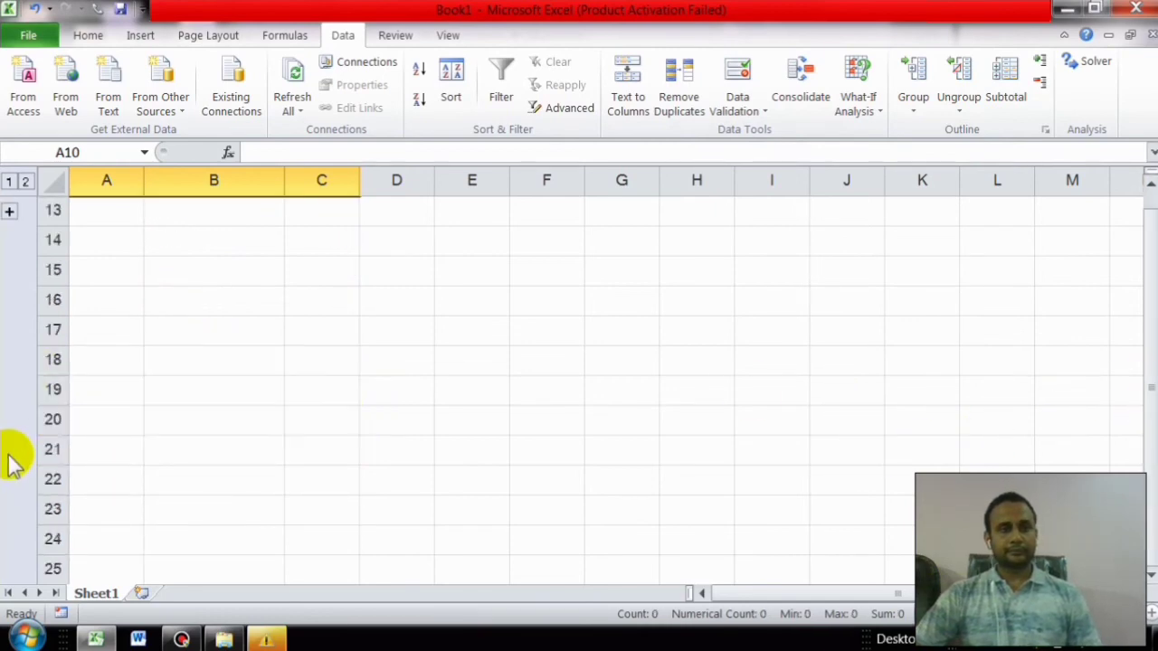
{"action": "left_click_drag", "start_coordinate": [1146, 344], "coordinate": [1145, 254]}
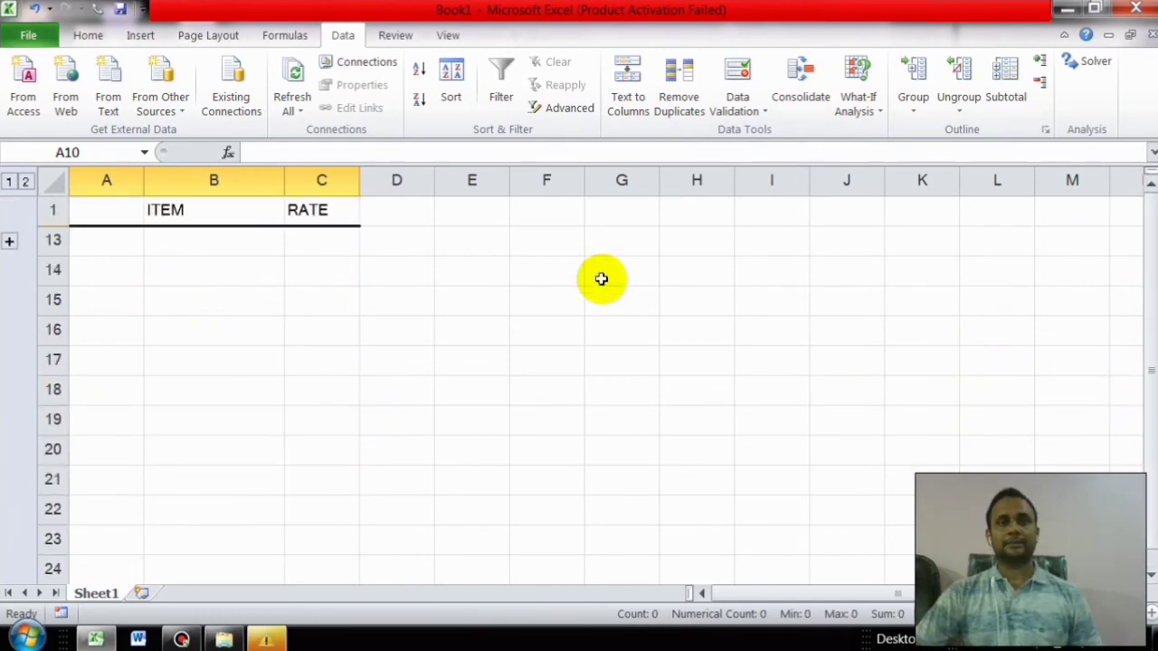
{"action": "left_click", "coordinate": [9, 242]}
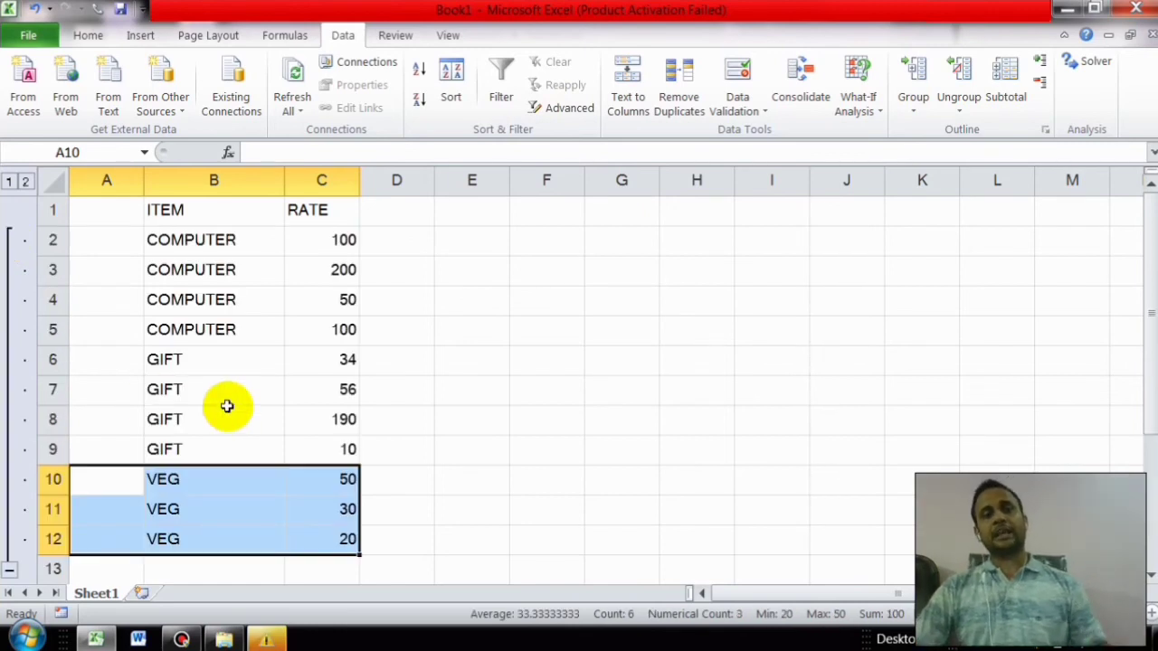
{"action": "left_click", "coordinate": [8, 569]}
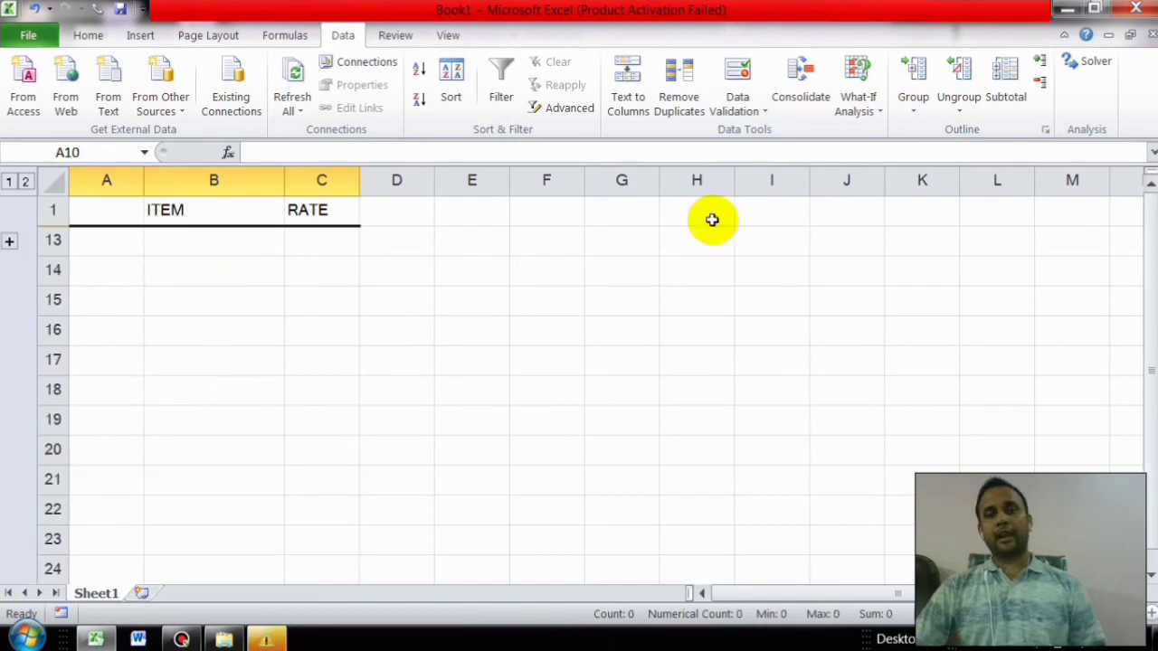
- Ungroup the VEG rows 10–12 and expand the remaining group of rows 2–9
{"action": "left_click", "coordinate": [959, 104]}
{"action": "left_click", "coordinate": [981, 136]}
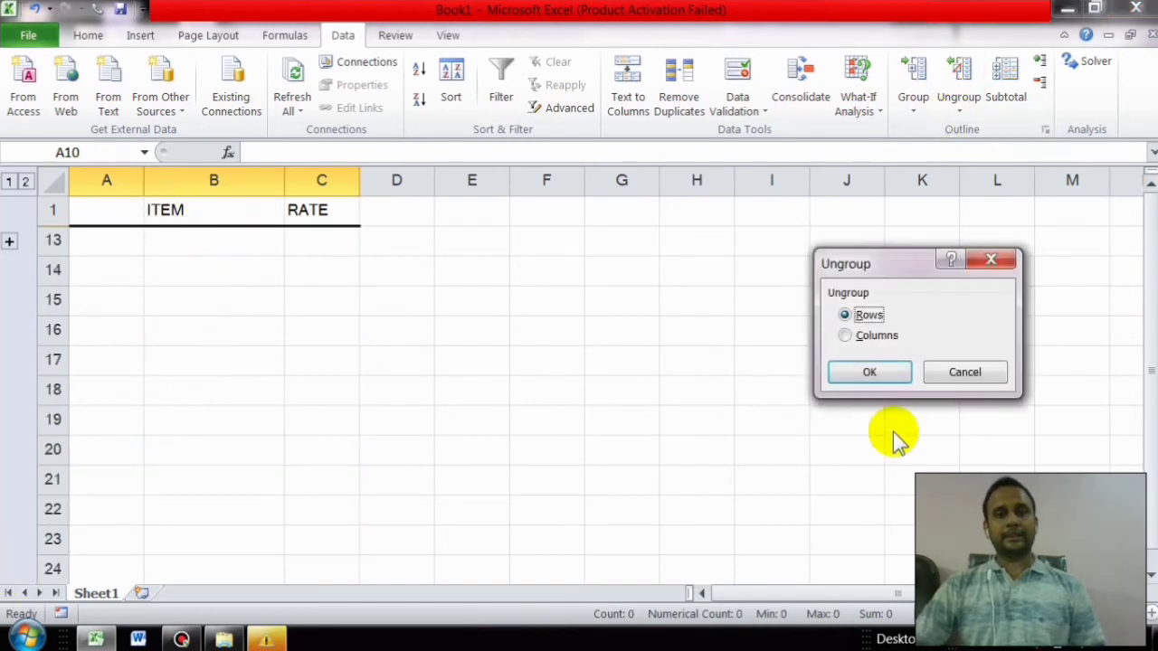
{"action": "left_click", "coordinate": [869, 369]}
{"action": "left_click", "coordinate": [183, 209]}
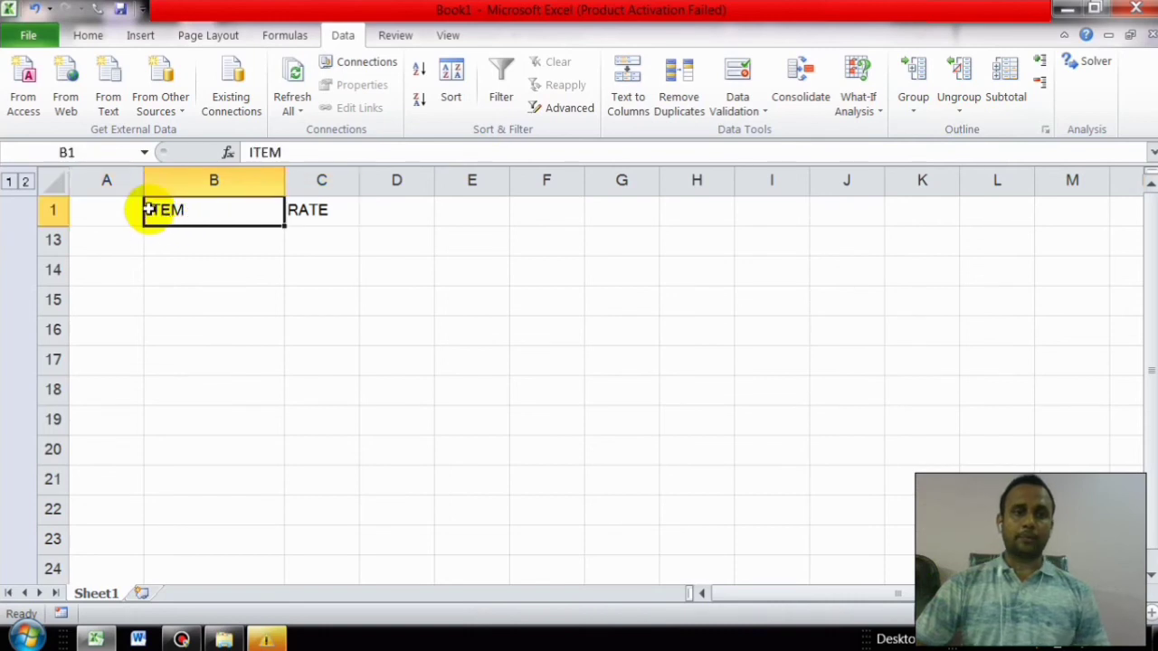
{"action": "left_click", "coordinate": [53, 210]}
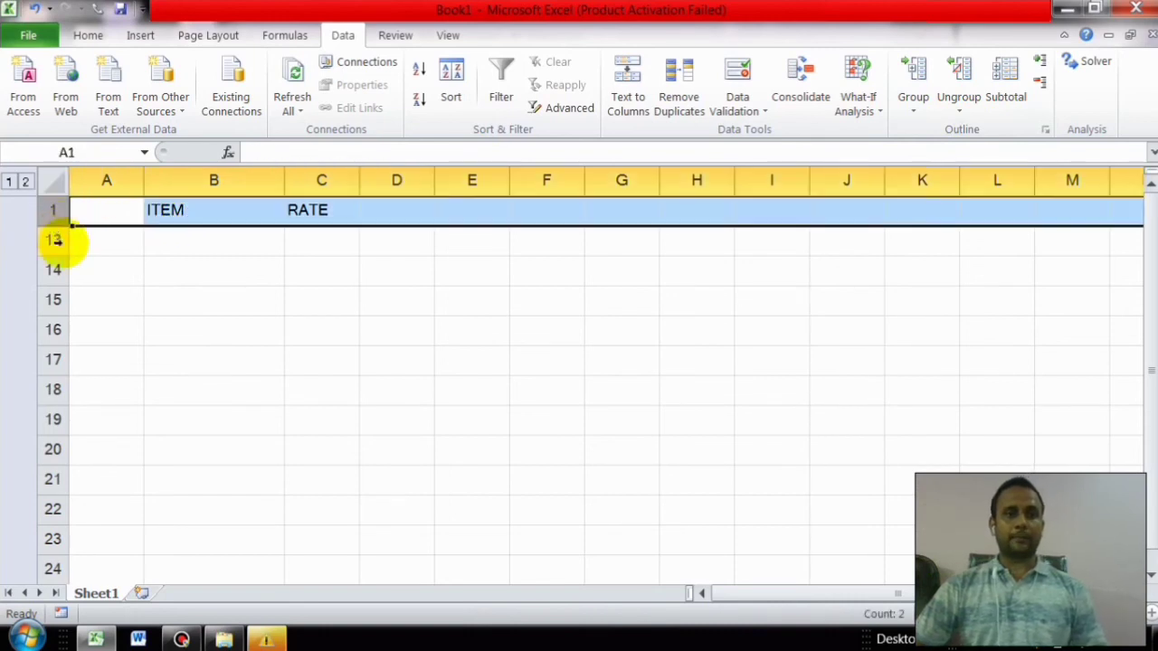
{"action": "left_click", "coordinate": [25, 182]}
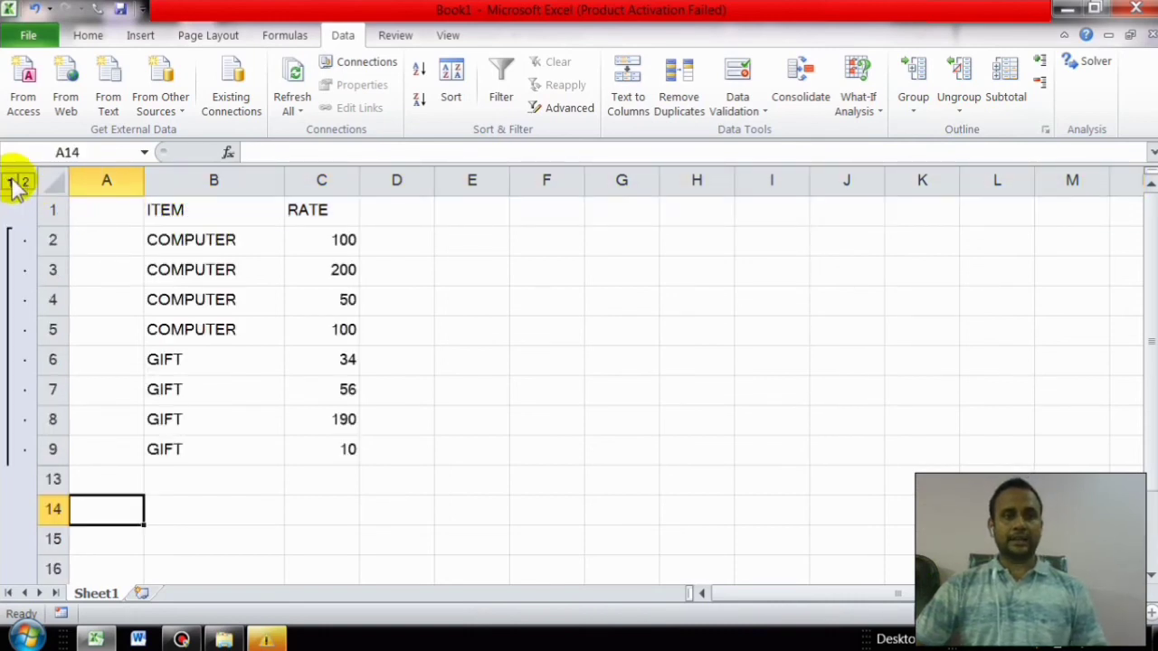